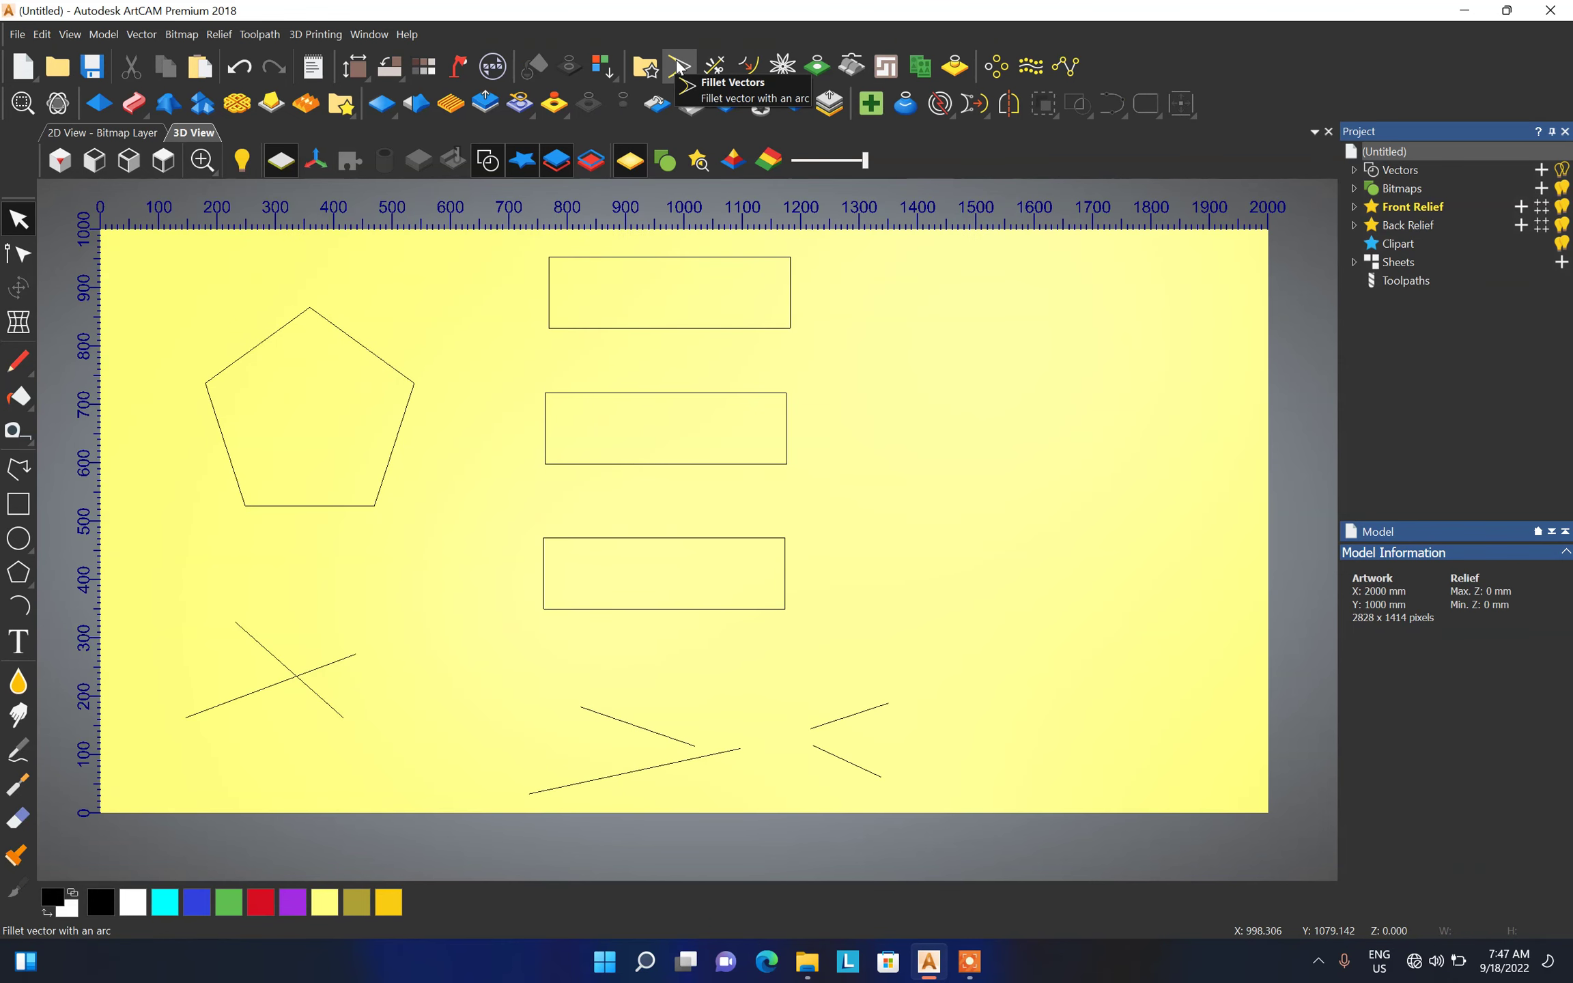
Start Fillet Vectors with a 25 mm radius and round the upper-right corner of the top rectangle in Fillet arc mode
click(679, 65)
drag(1491, 128, 1557, 523)
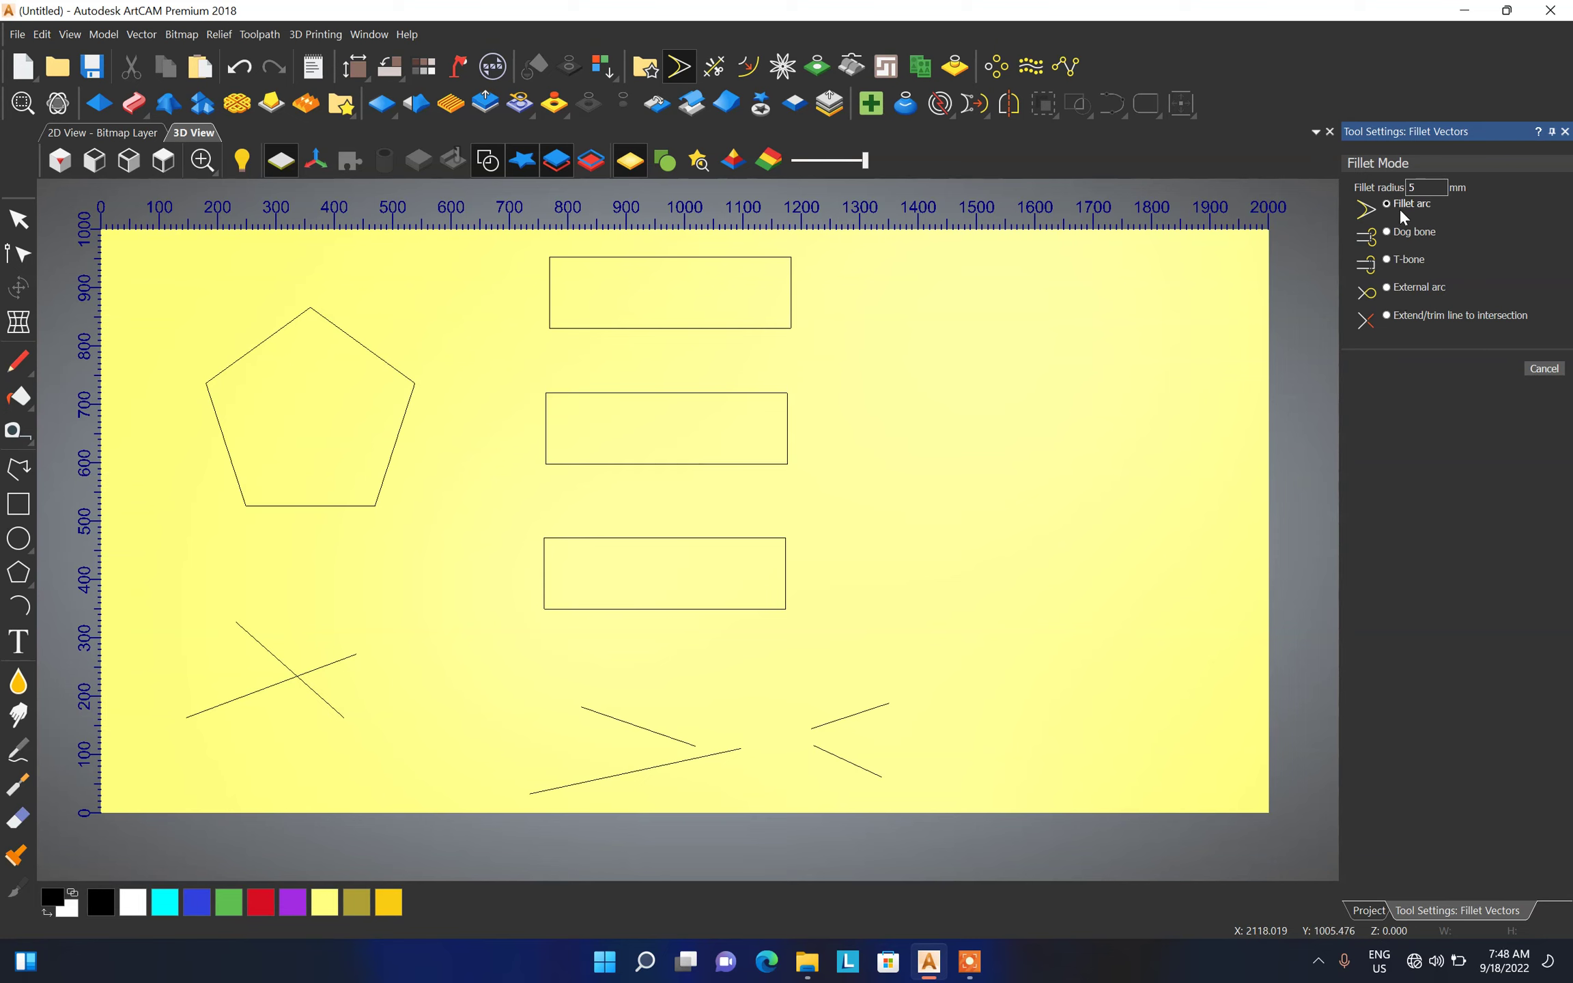
double_click(1433, 187)
text(25)
scroll(792, 280, up, 5)
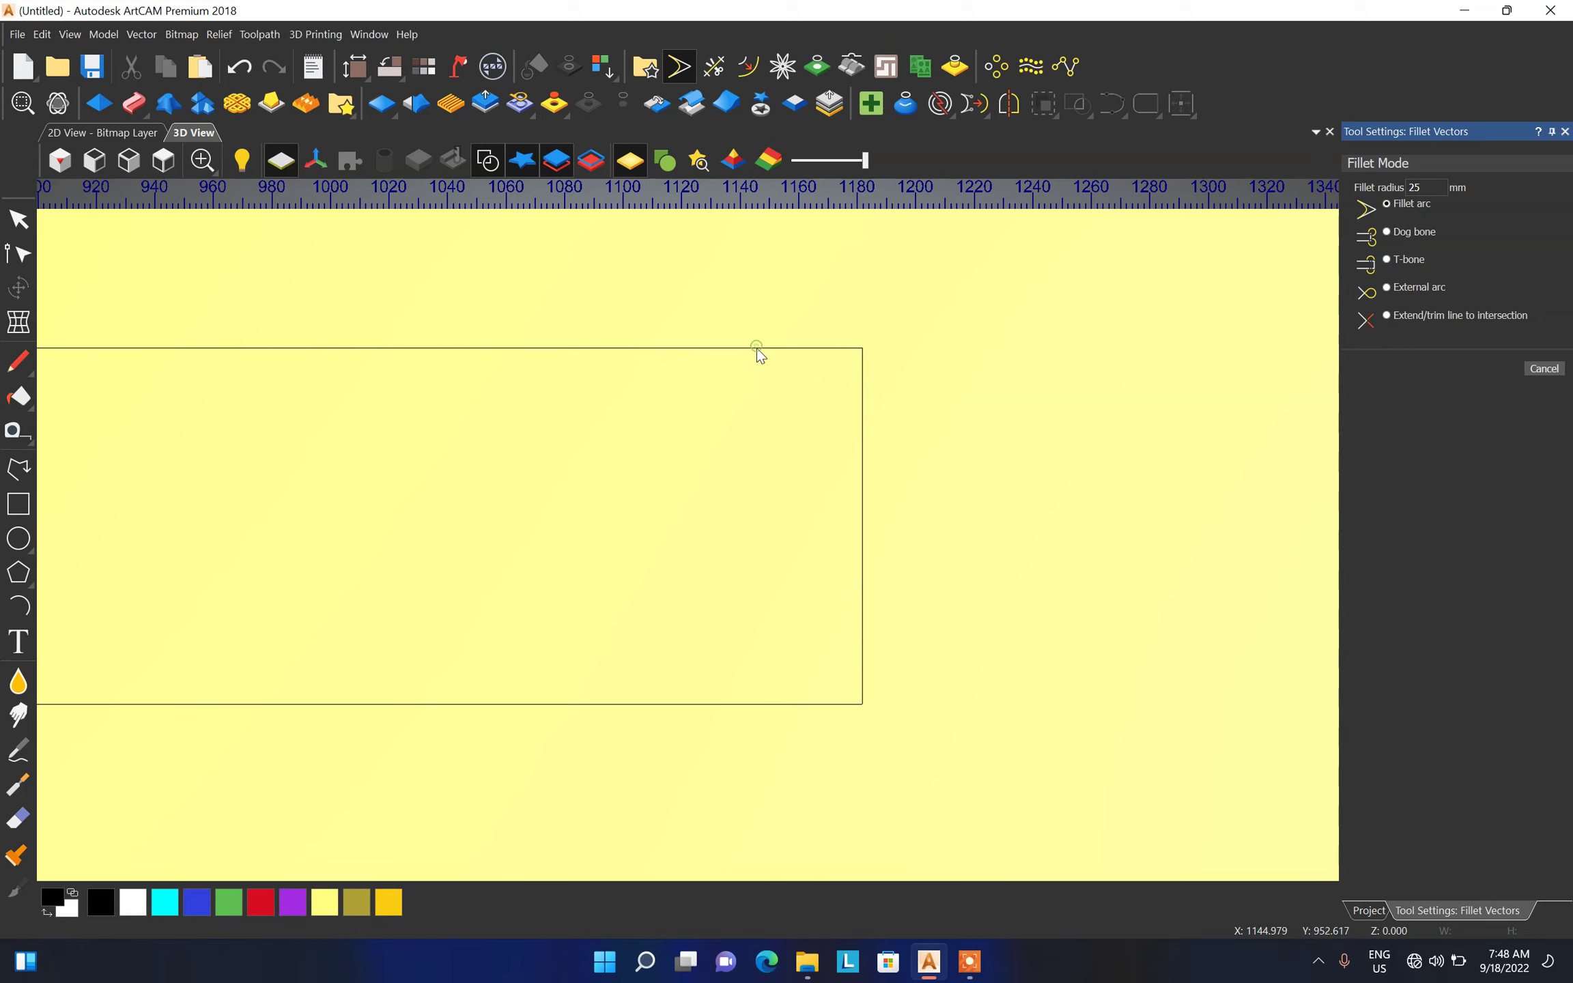
click(861, 400)
Round the remaining three corners of the top rectangle with the same 25 mm fillet arc
scroll(892, 359, down, 4)
scroll(749, 495, up, 2)
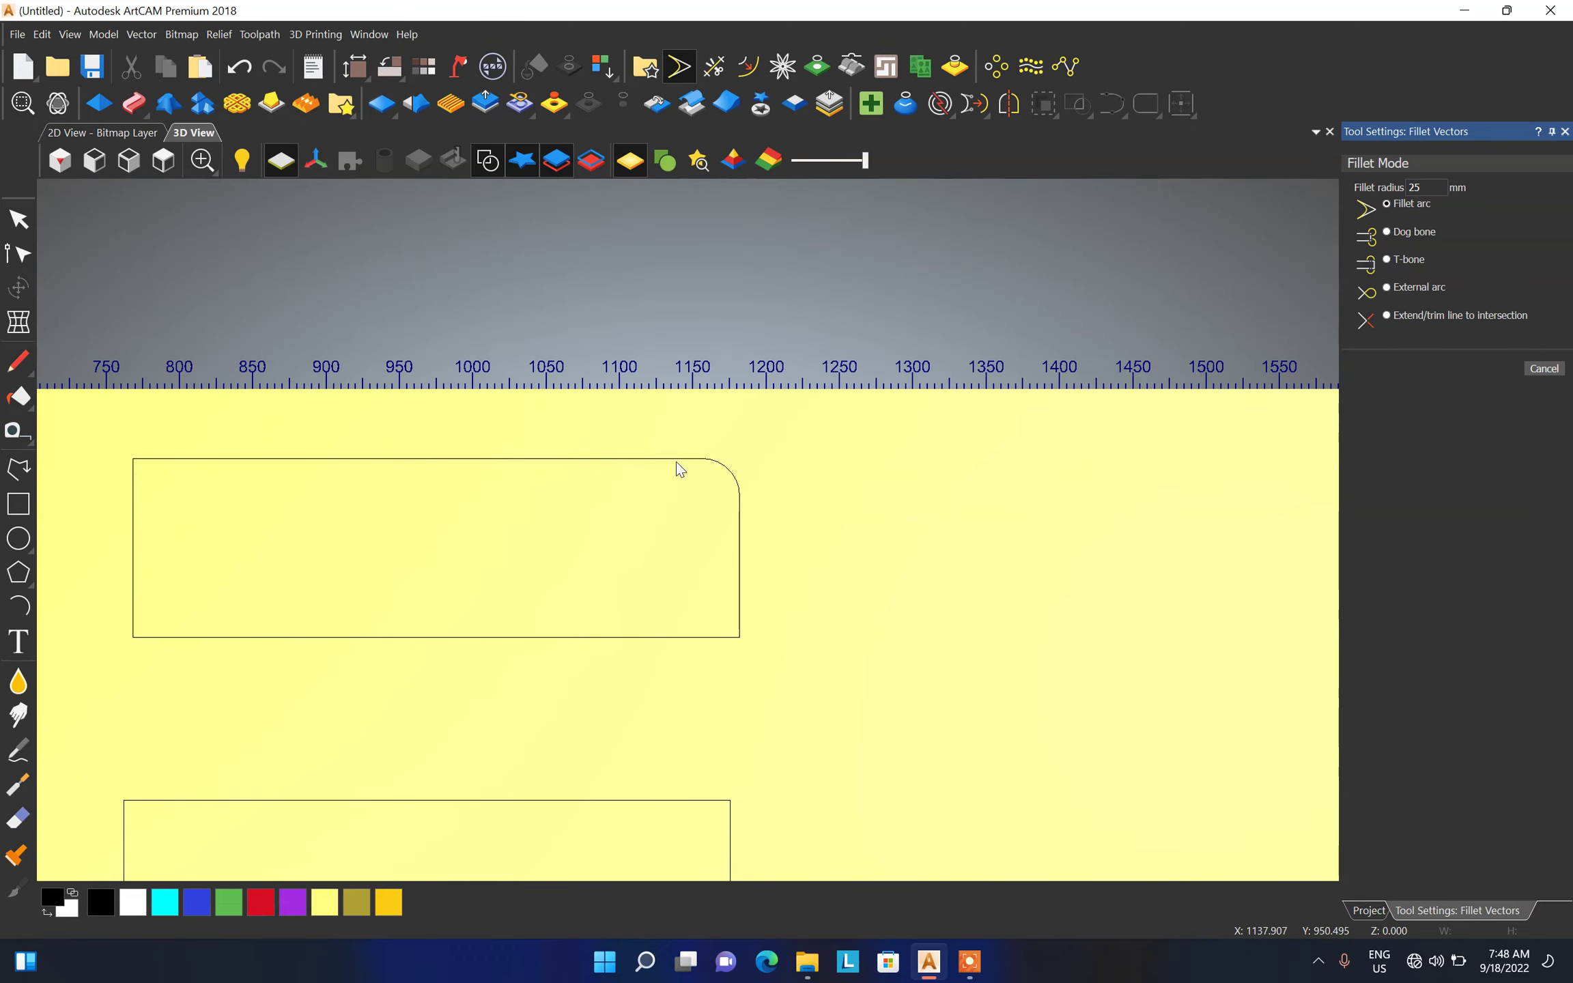
scroll(716, 505, up, 3)
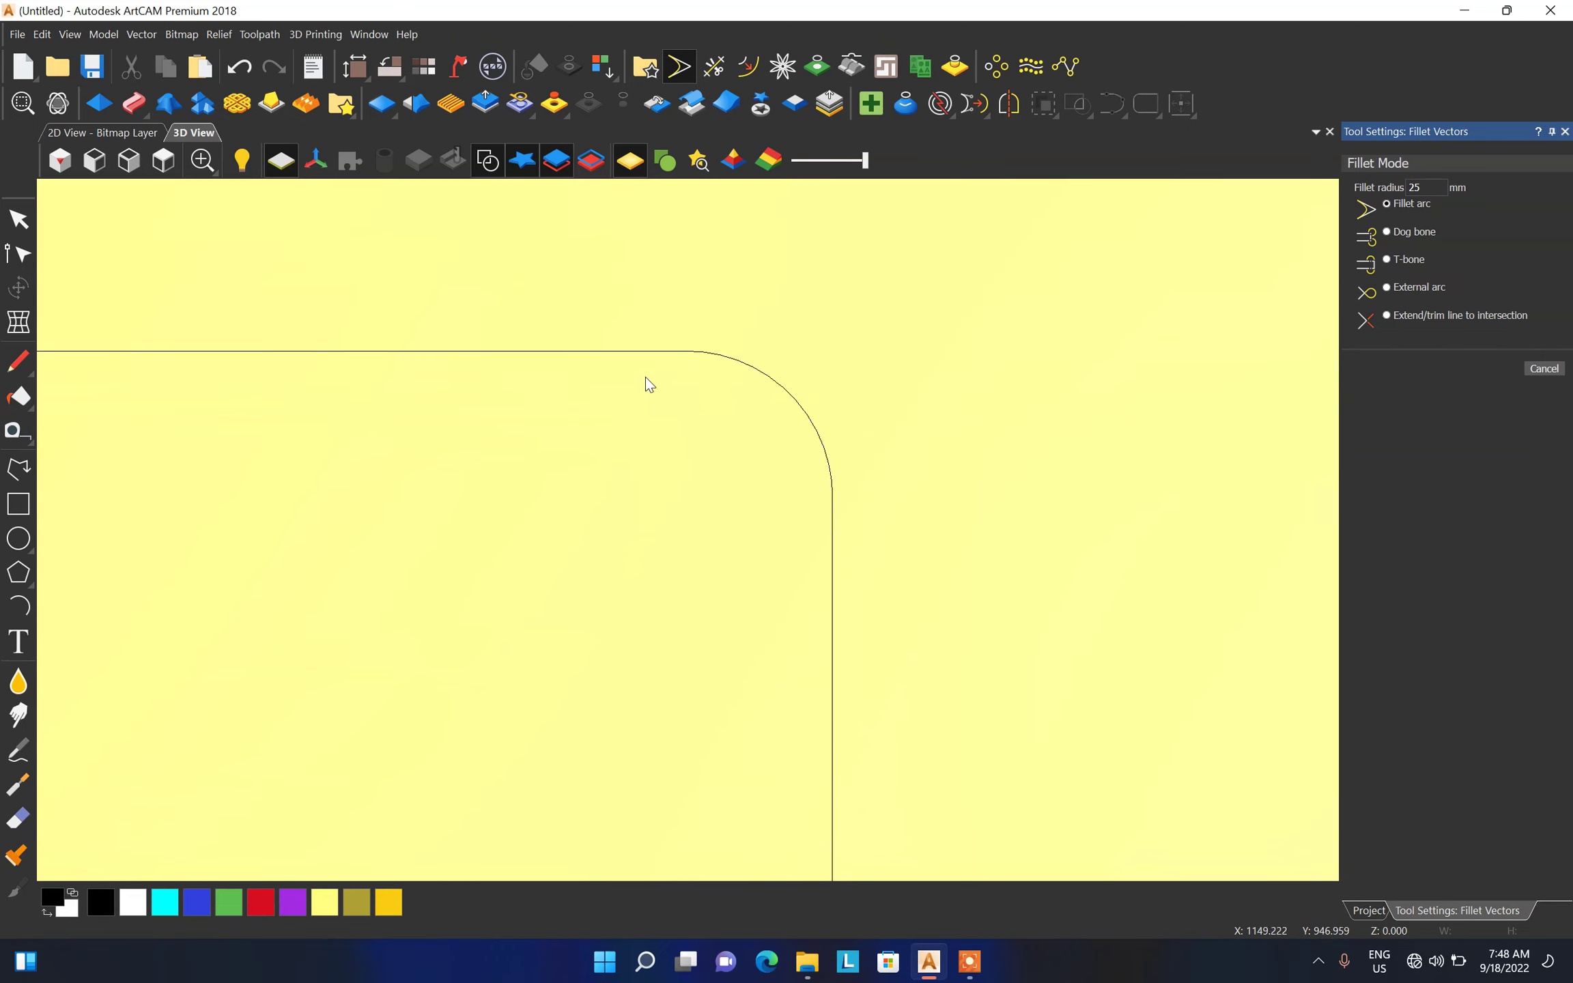
middle_drag(938, 554, 883, 353)
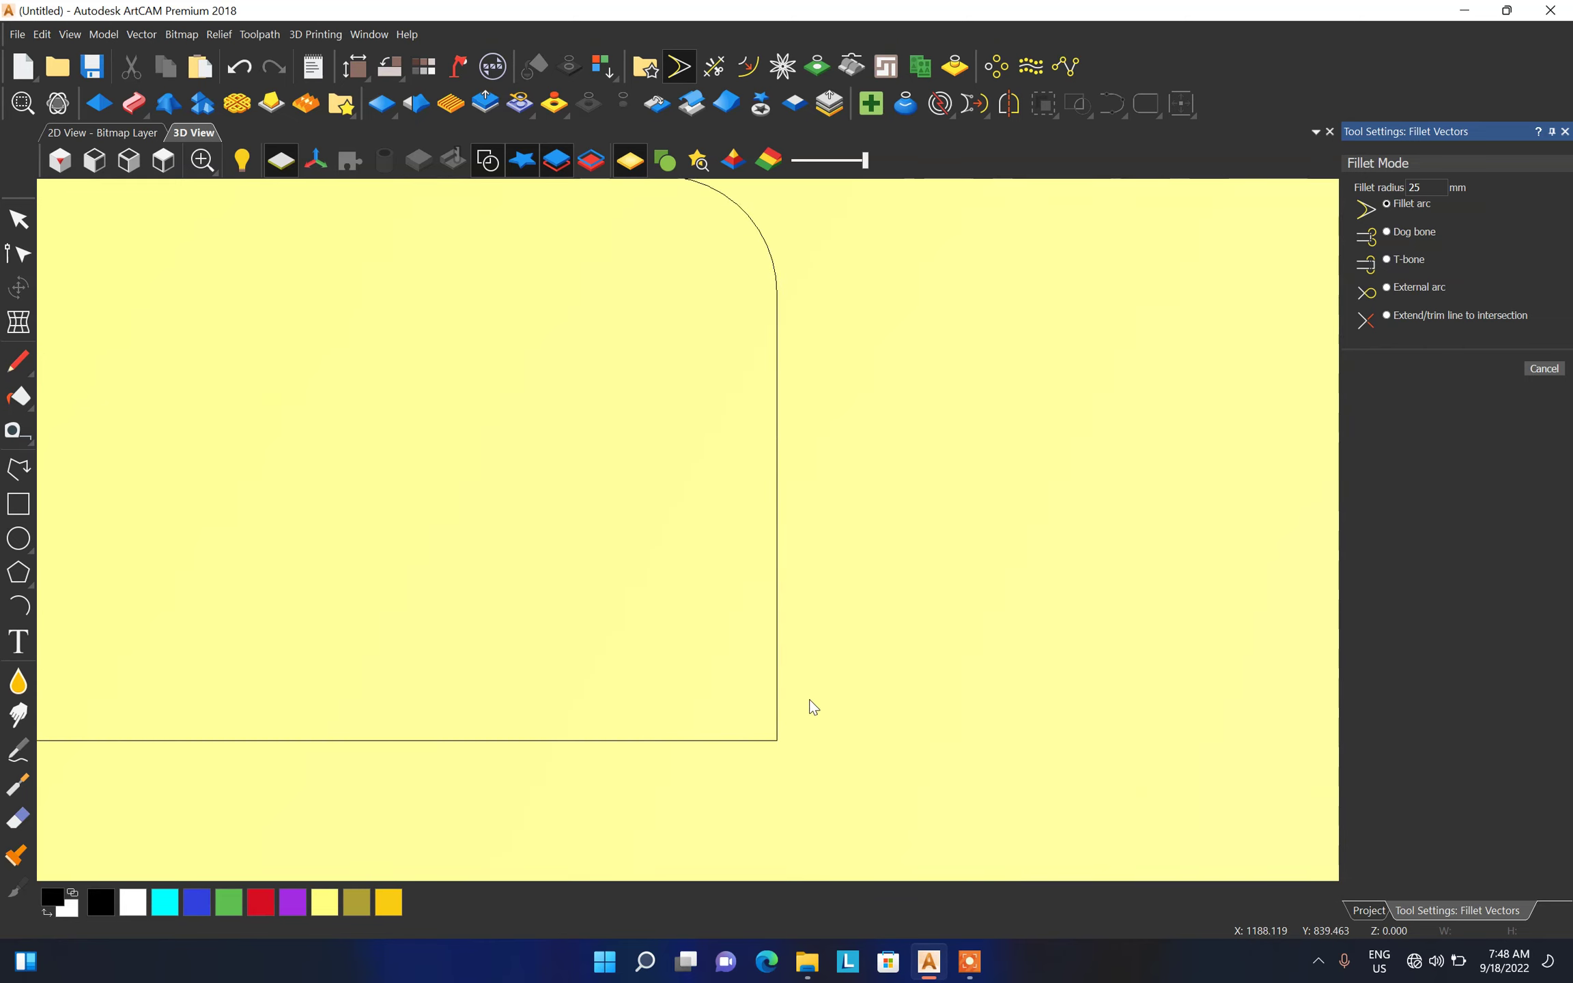
click(777, 741)
scroll(958, 701, down, 2)
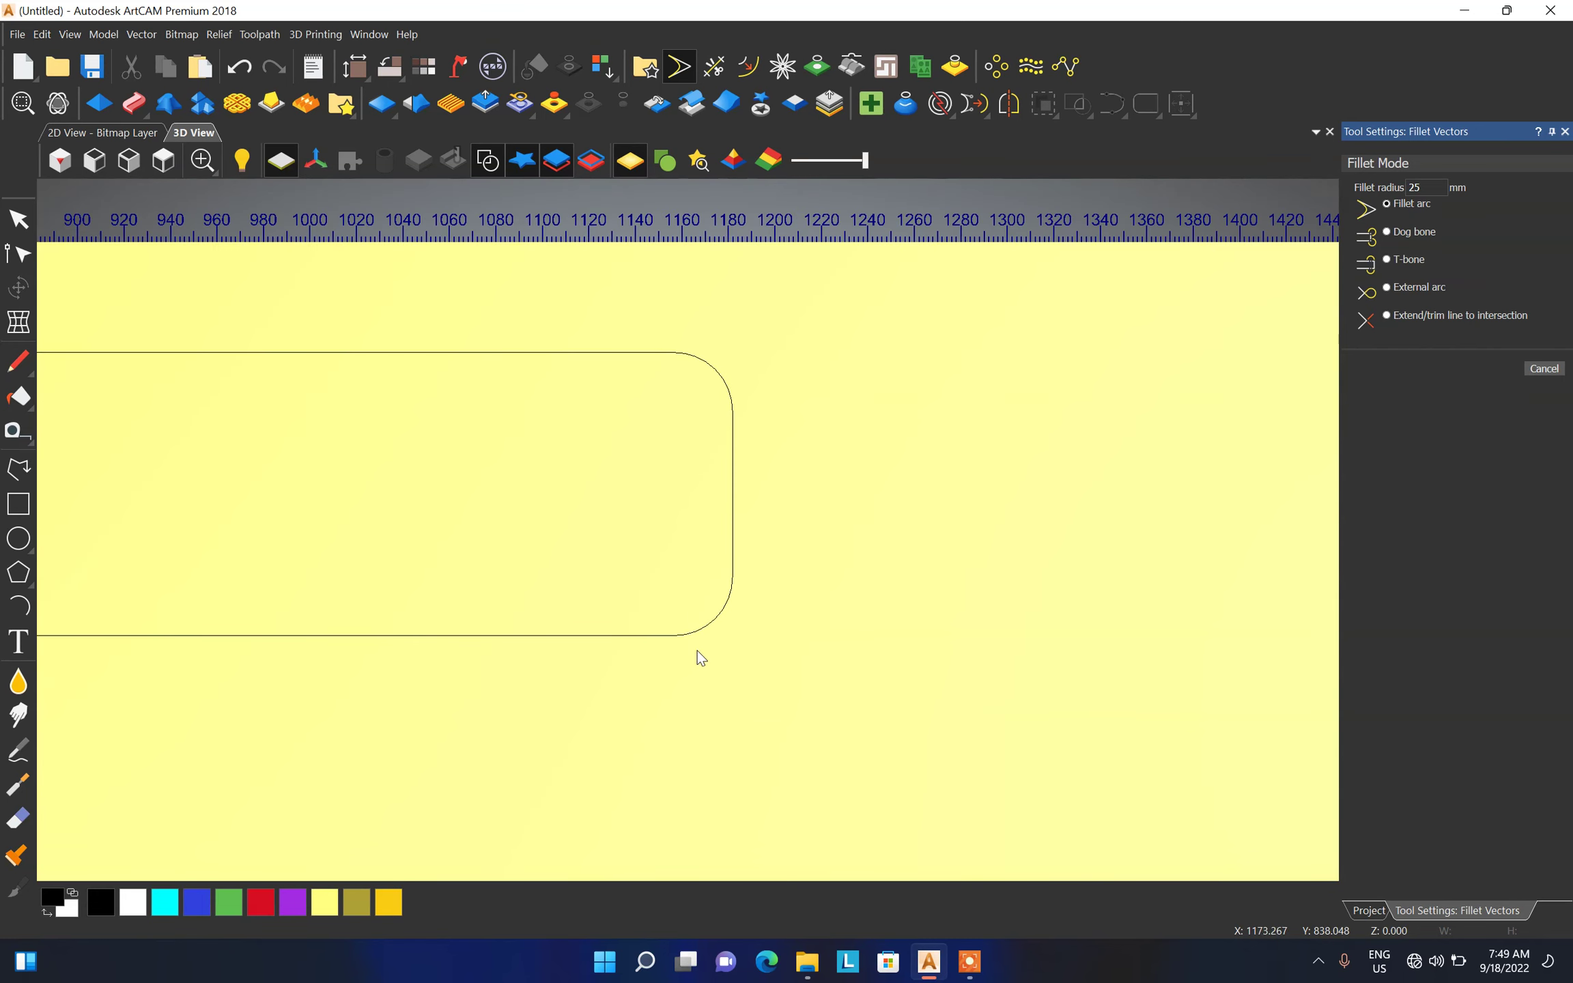
scroll(1096, 613, down, 2)
scroll(325, 570, up, 1)
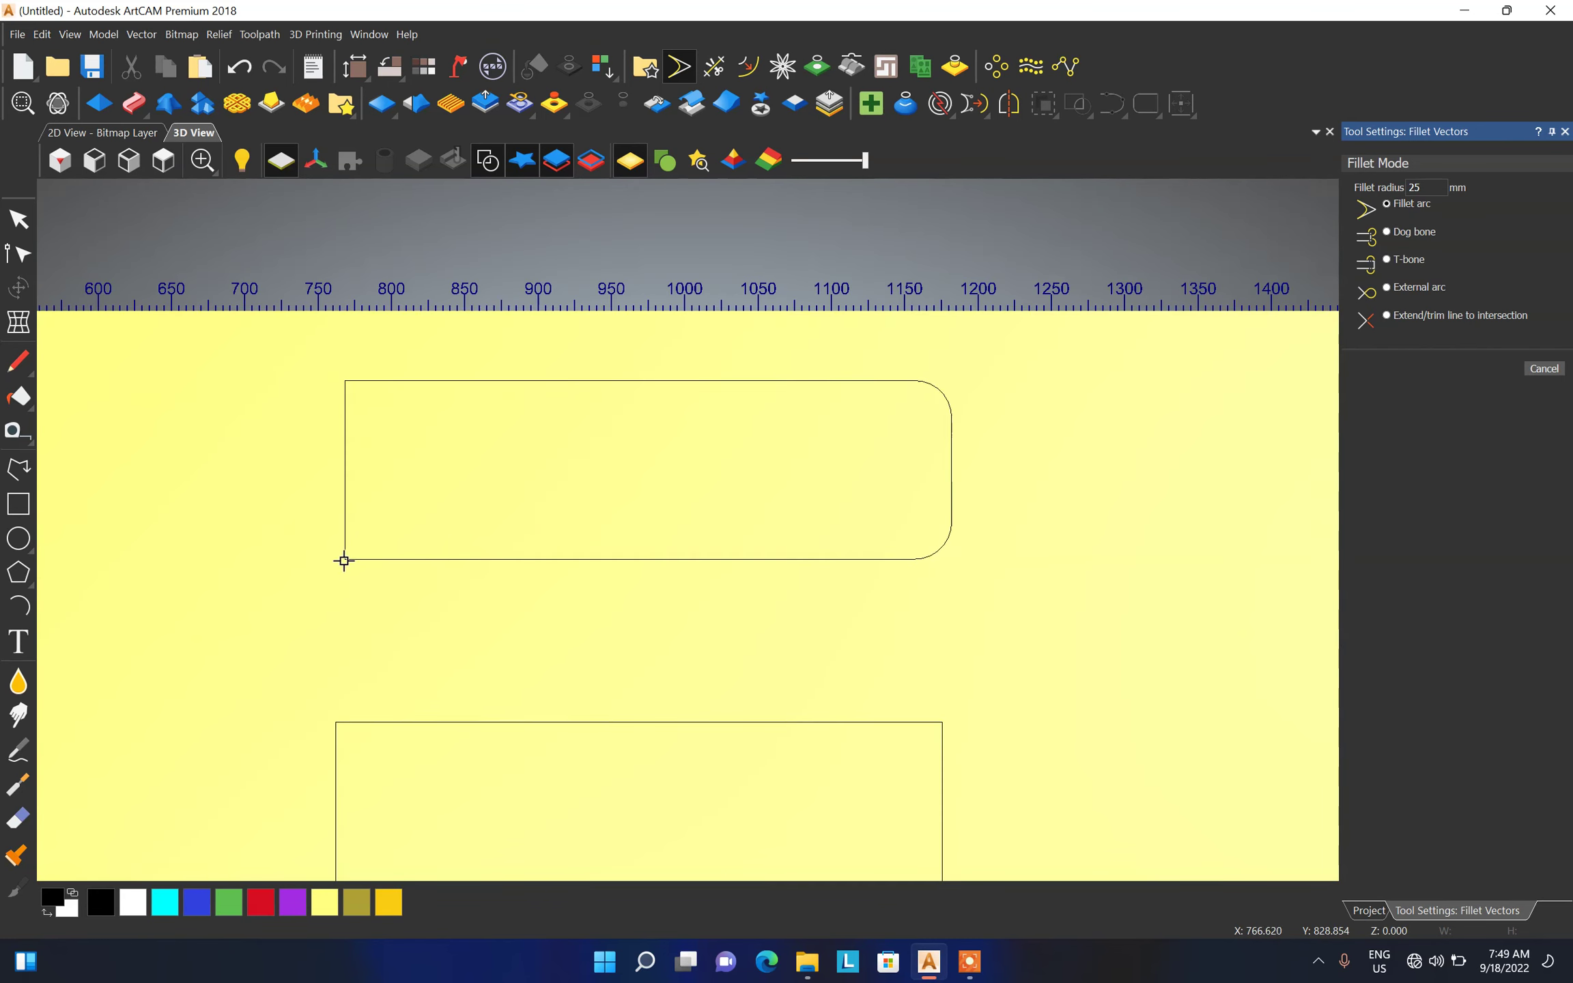
click(346, 562)
Apply 25 mm Dog bone fillets to all four corners of the middle rectangle
scroll(813, 591, down, 5)
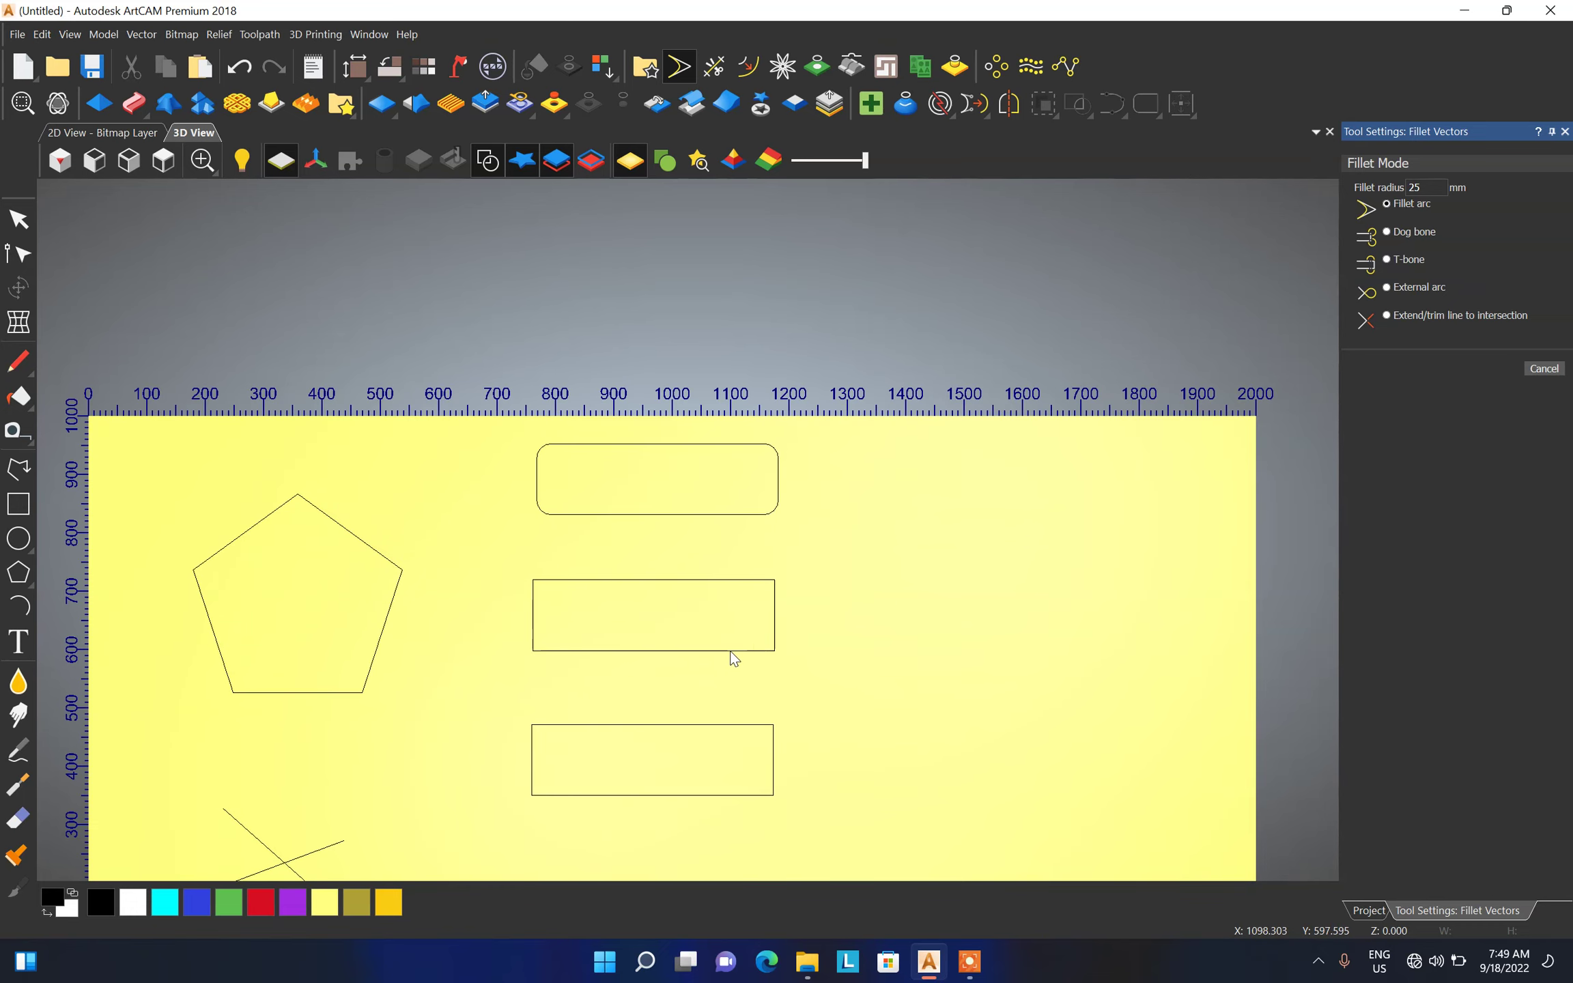
scroll(732, 652, up, 4)
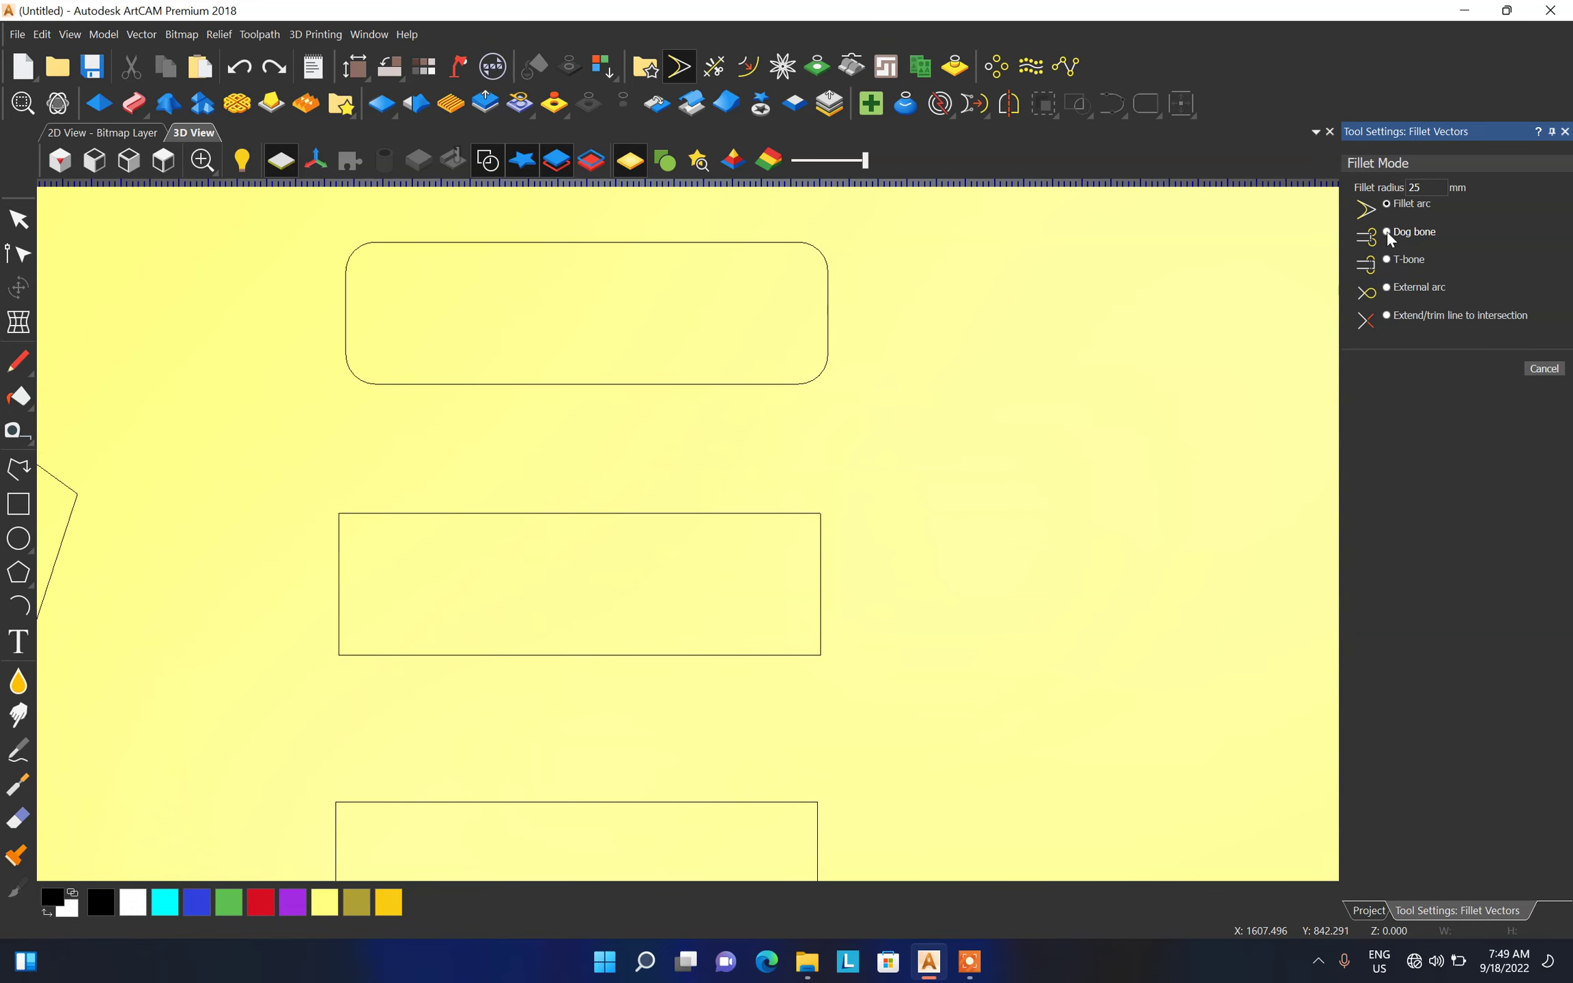
click(820, 555)
click(783, 513)
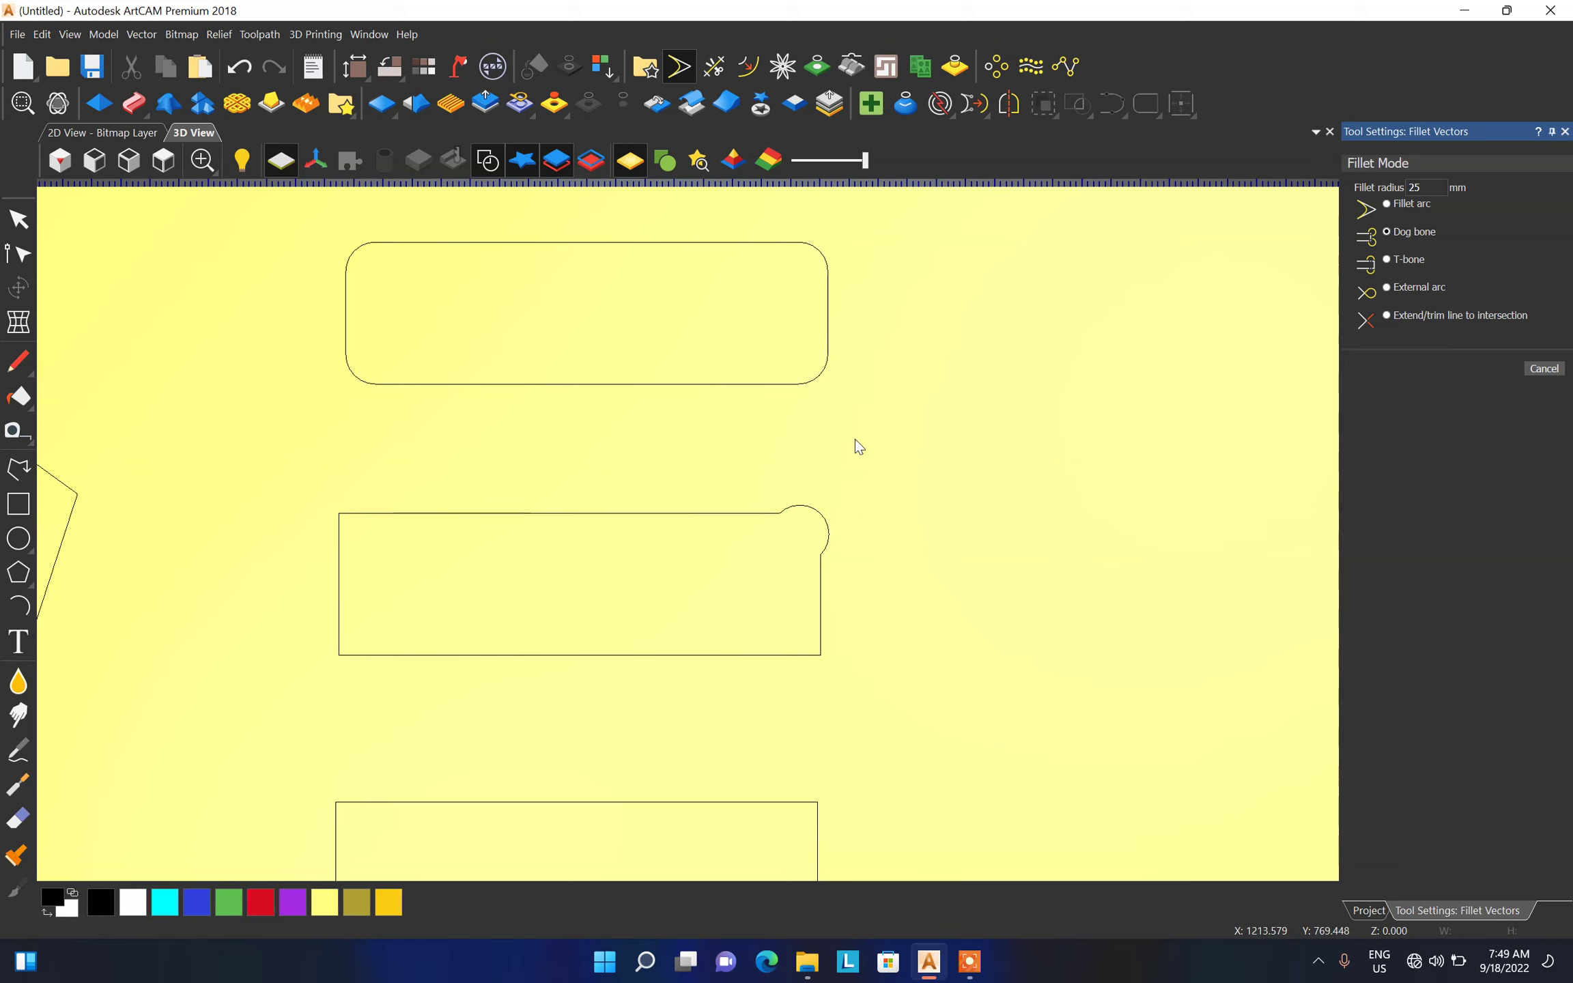
click(820, 654)
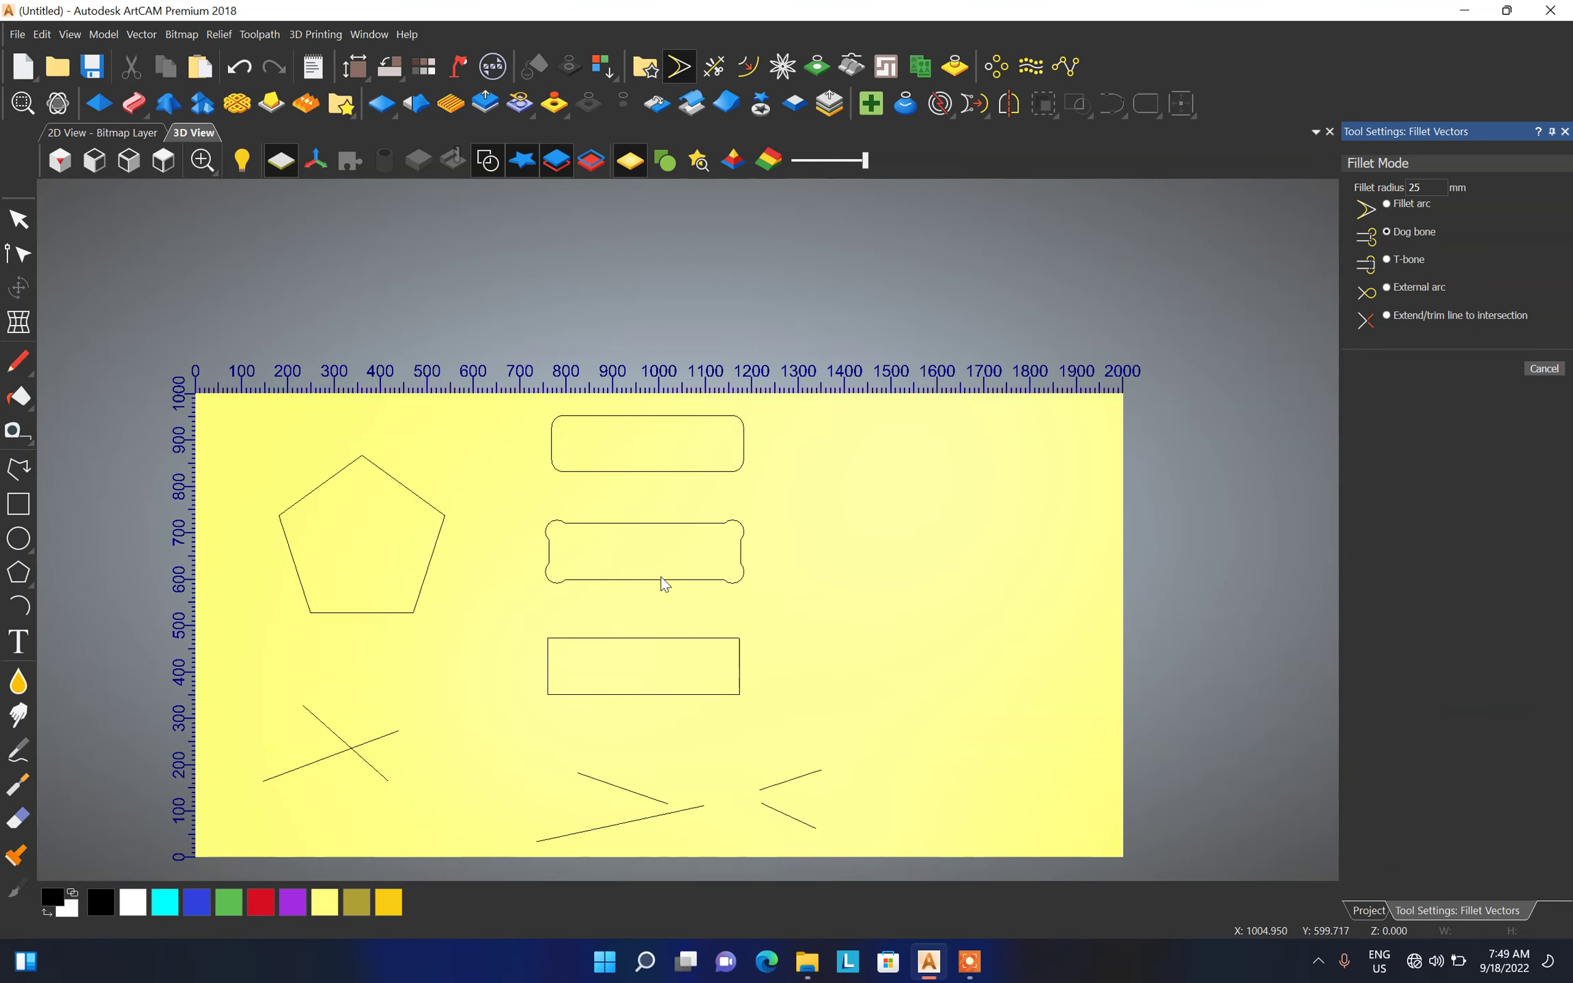
Apply 25 mm T-bone fillets to the two right-hand corners of the lowest of the three stacked rectangles
scroll(654, 571, up, 2)
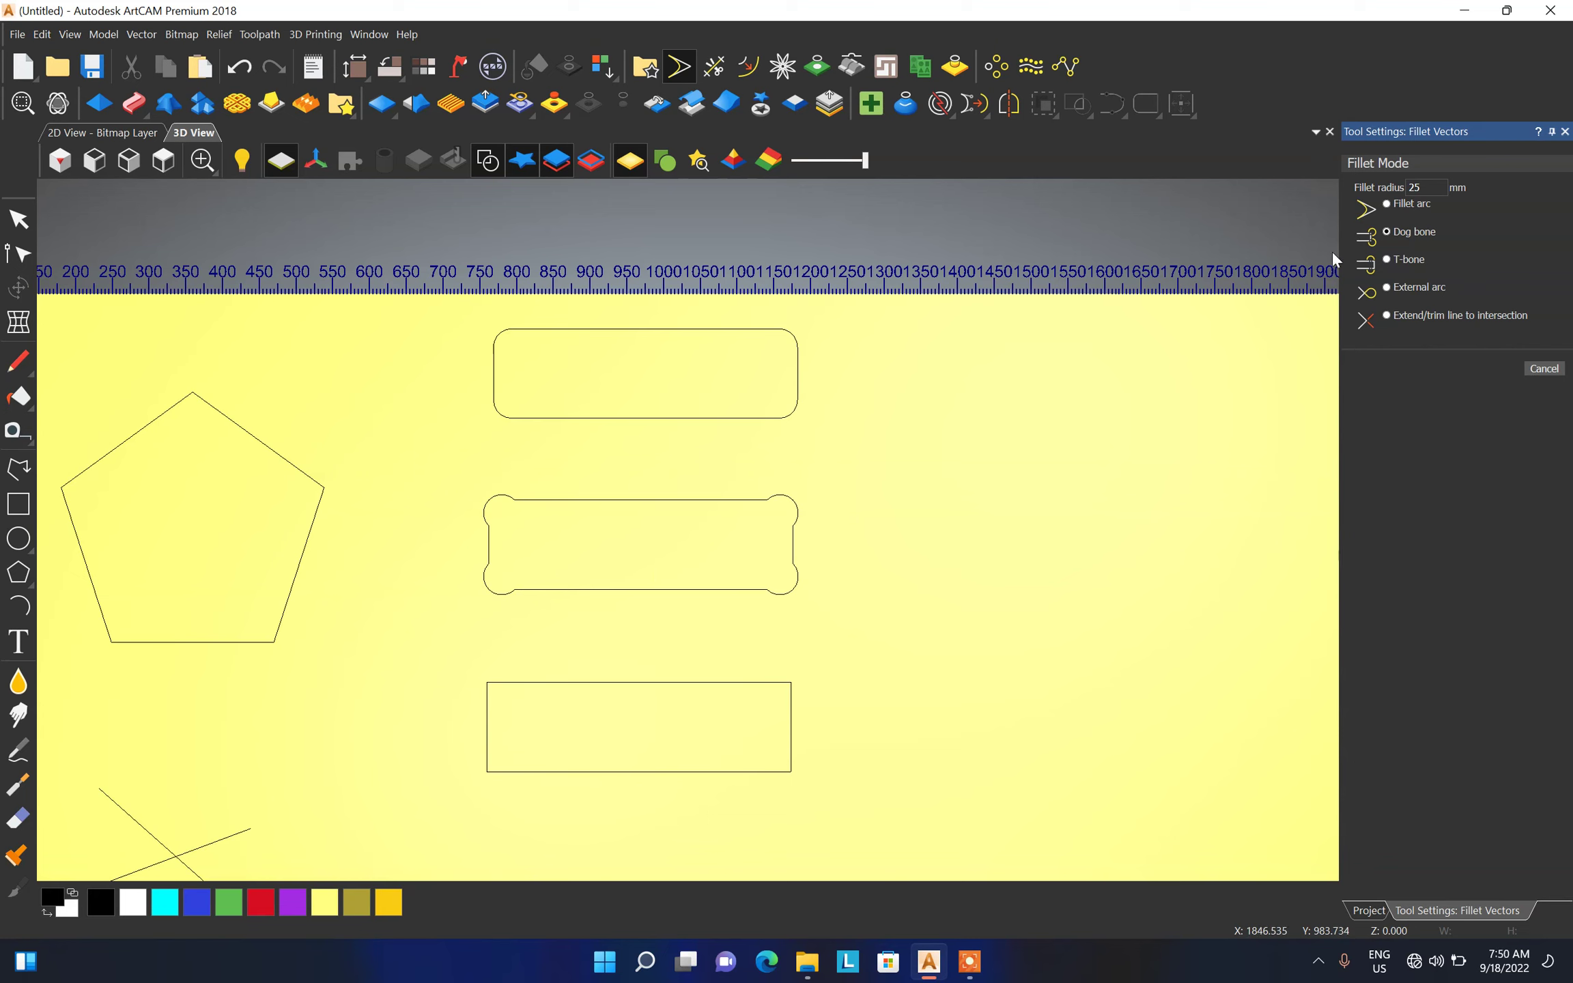
click(1405, 262)
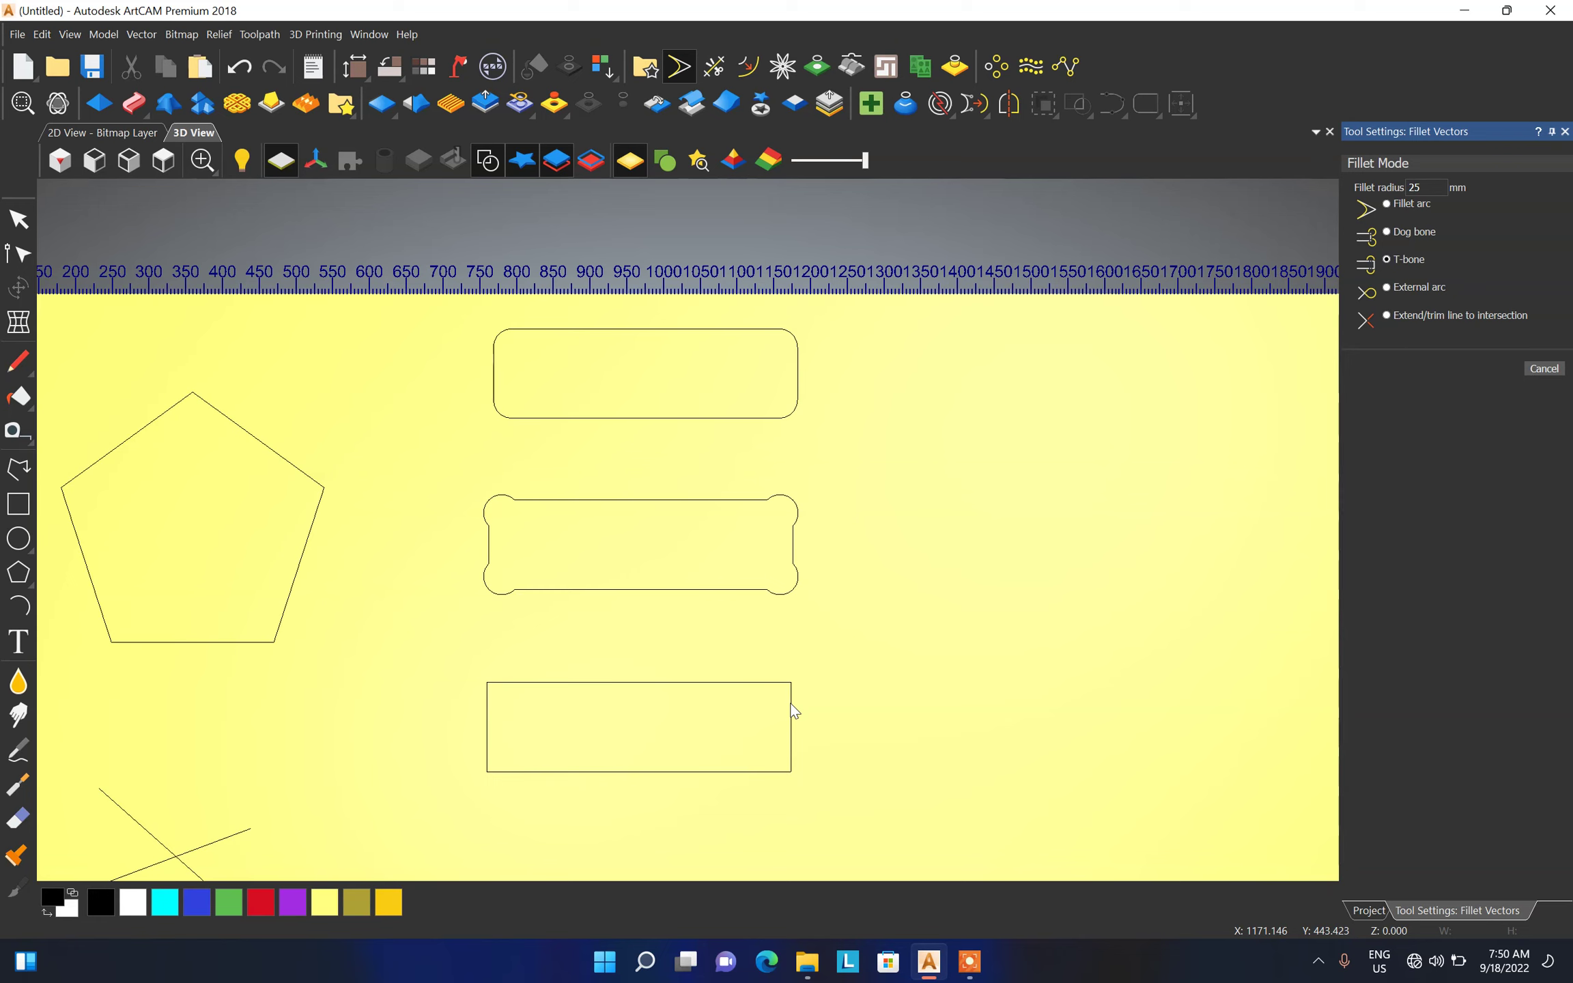
scroll(792, 714, up, 2)
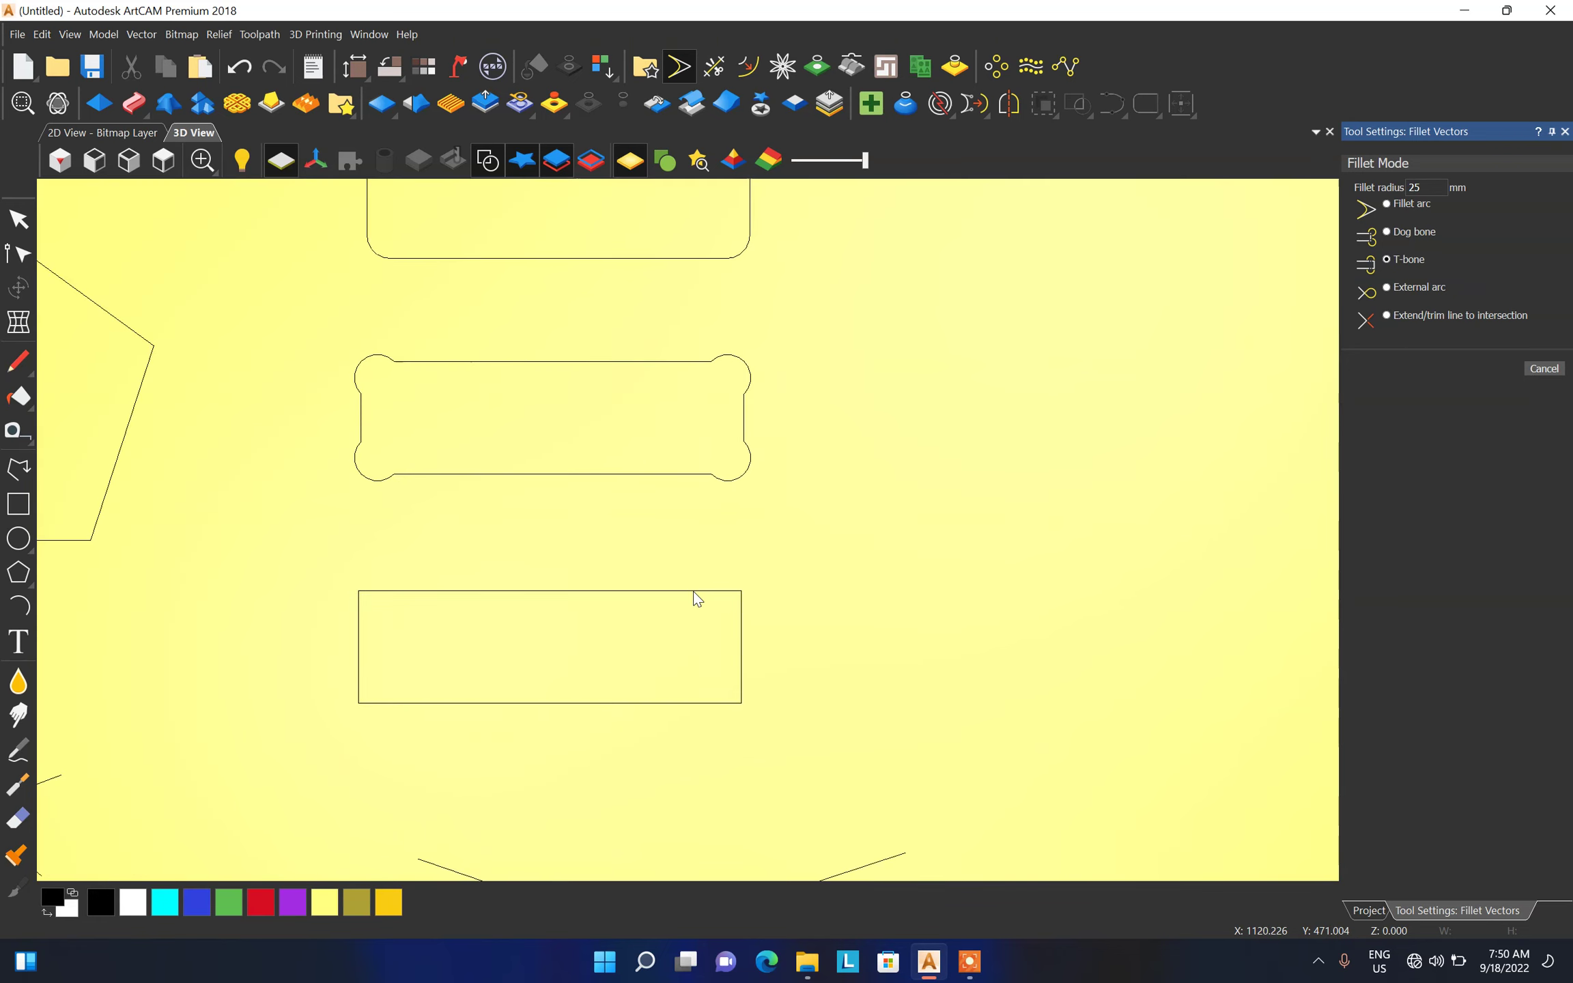
click(692, 591)
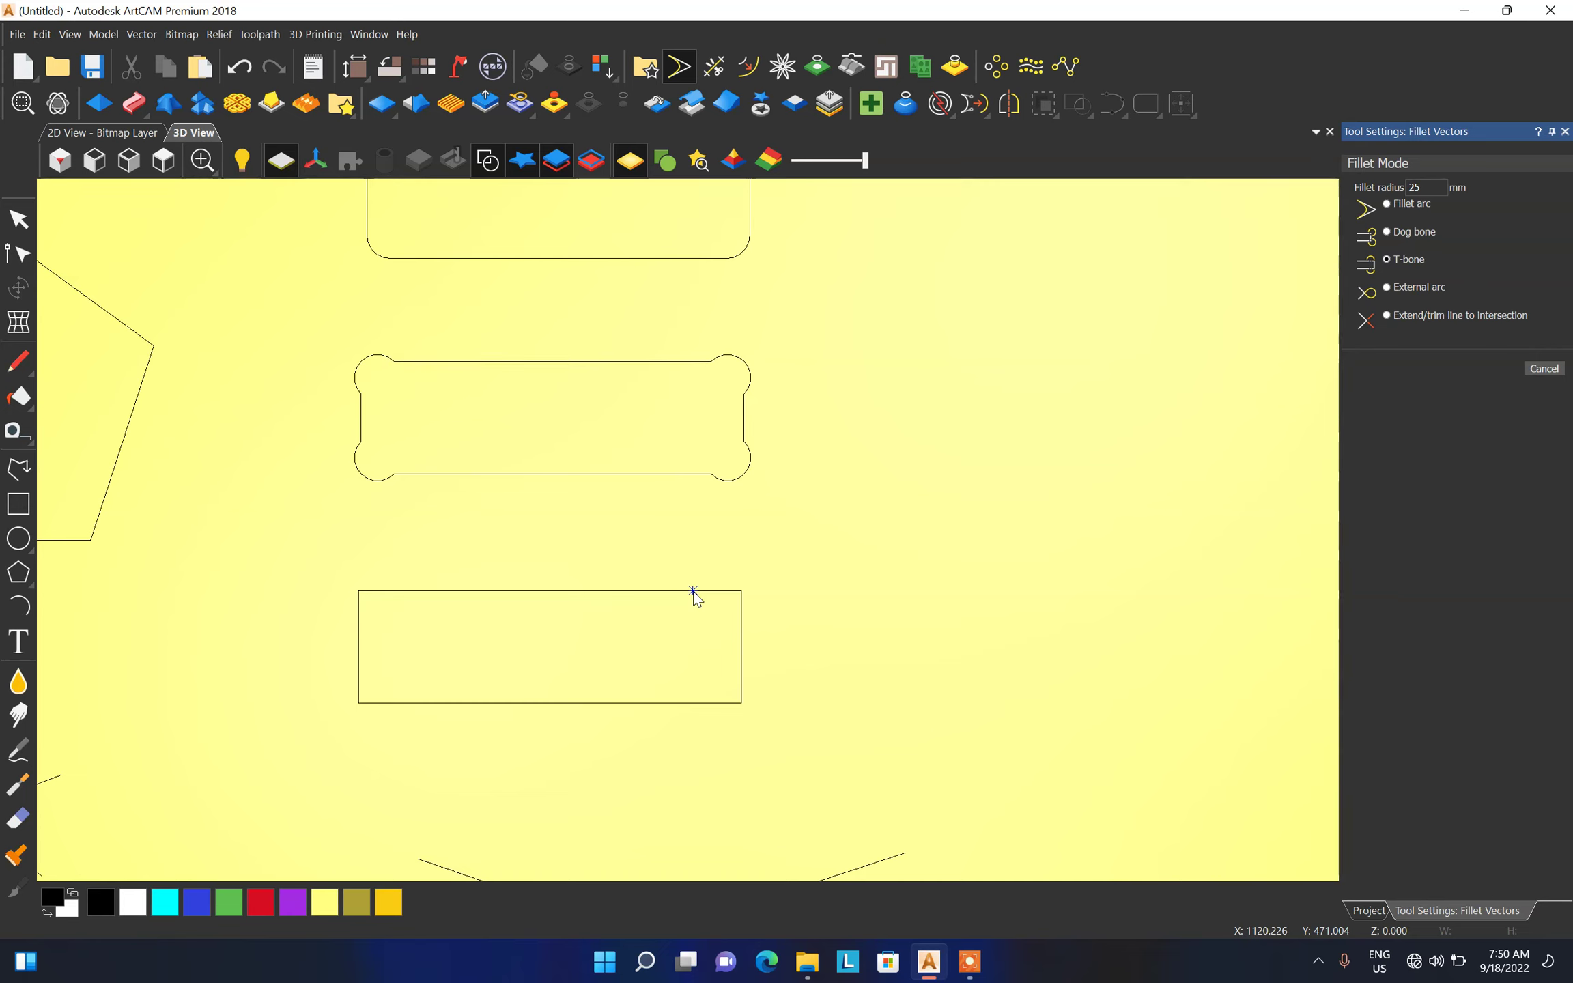
click(741, 620)
click(700, 706)
Add T-bone fillets to the lower-left and upper-left corners of the same rectangle, also with 25 mm radius
scroll(600, 713, up, 3)
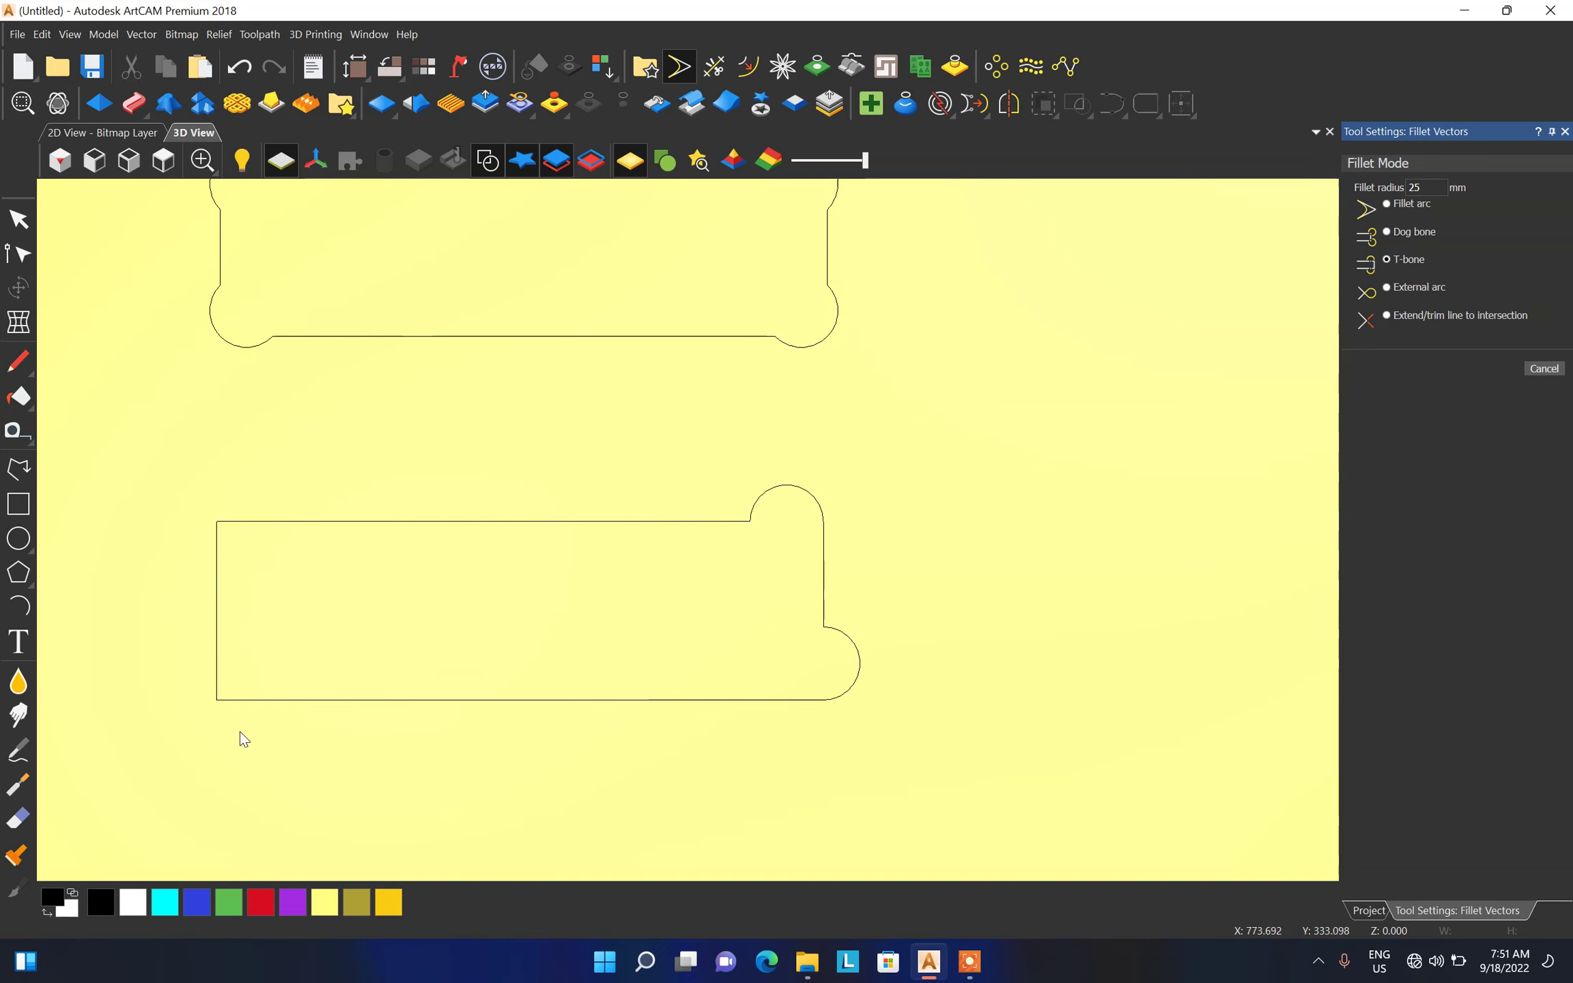
scroll(205, 718, up, 3)
scroll(205, 714, up, 3)
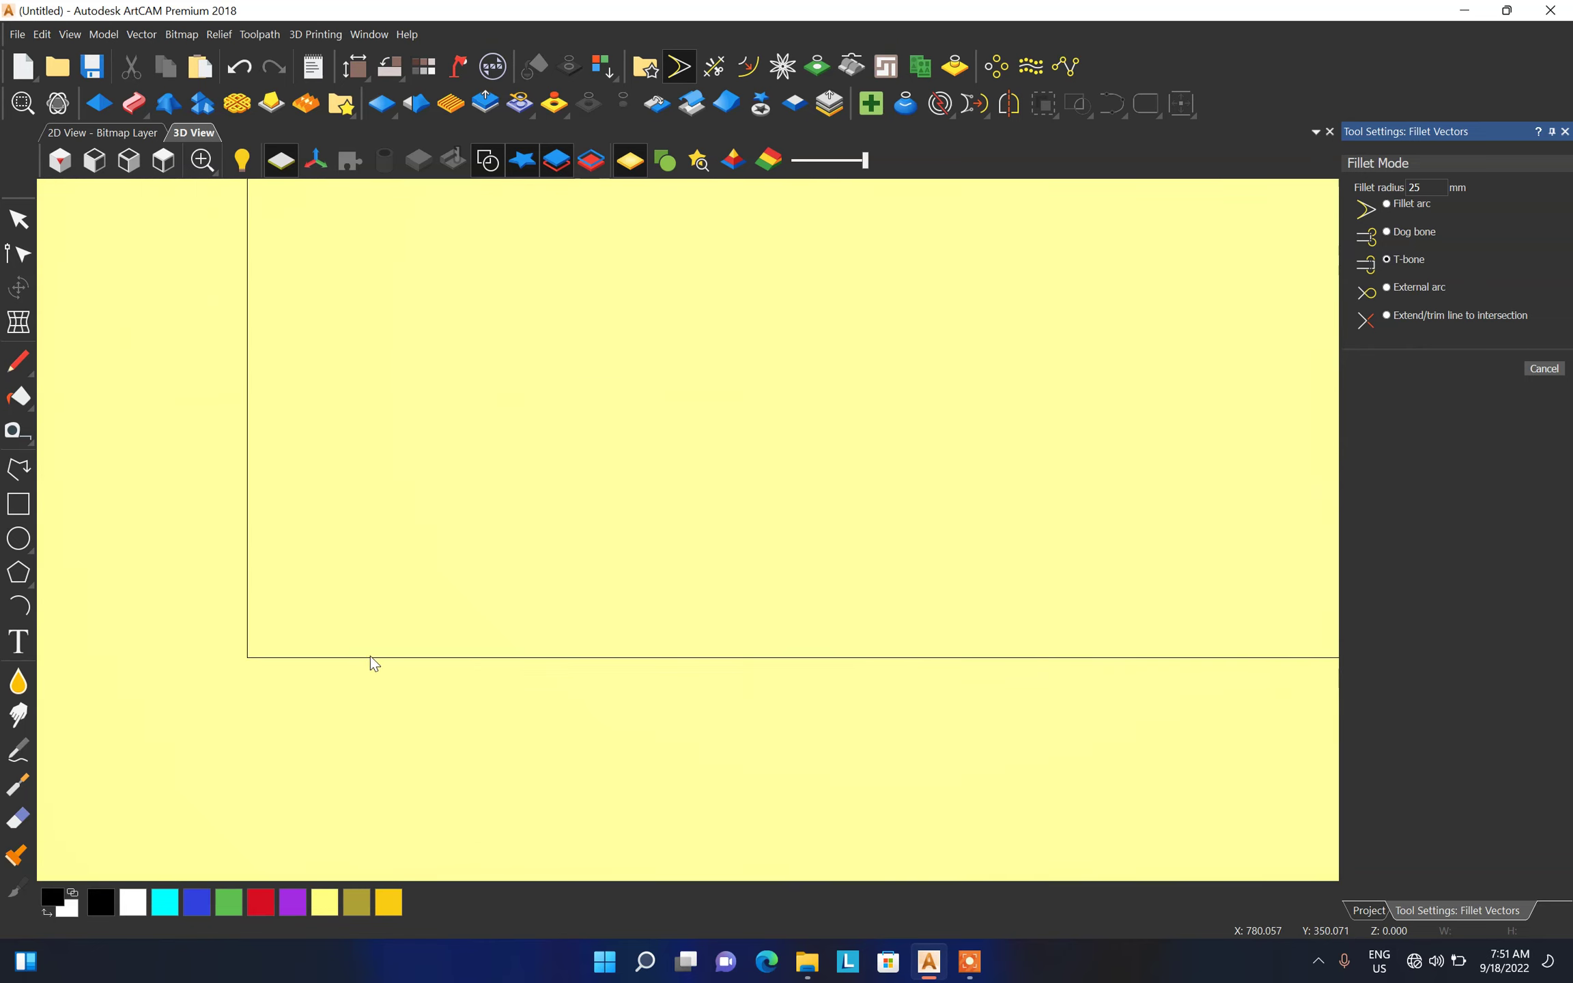
click(364, 658)
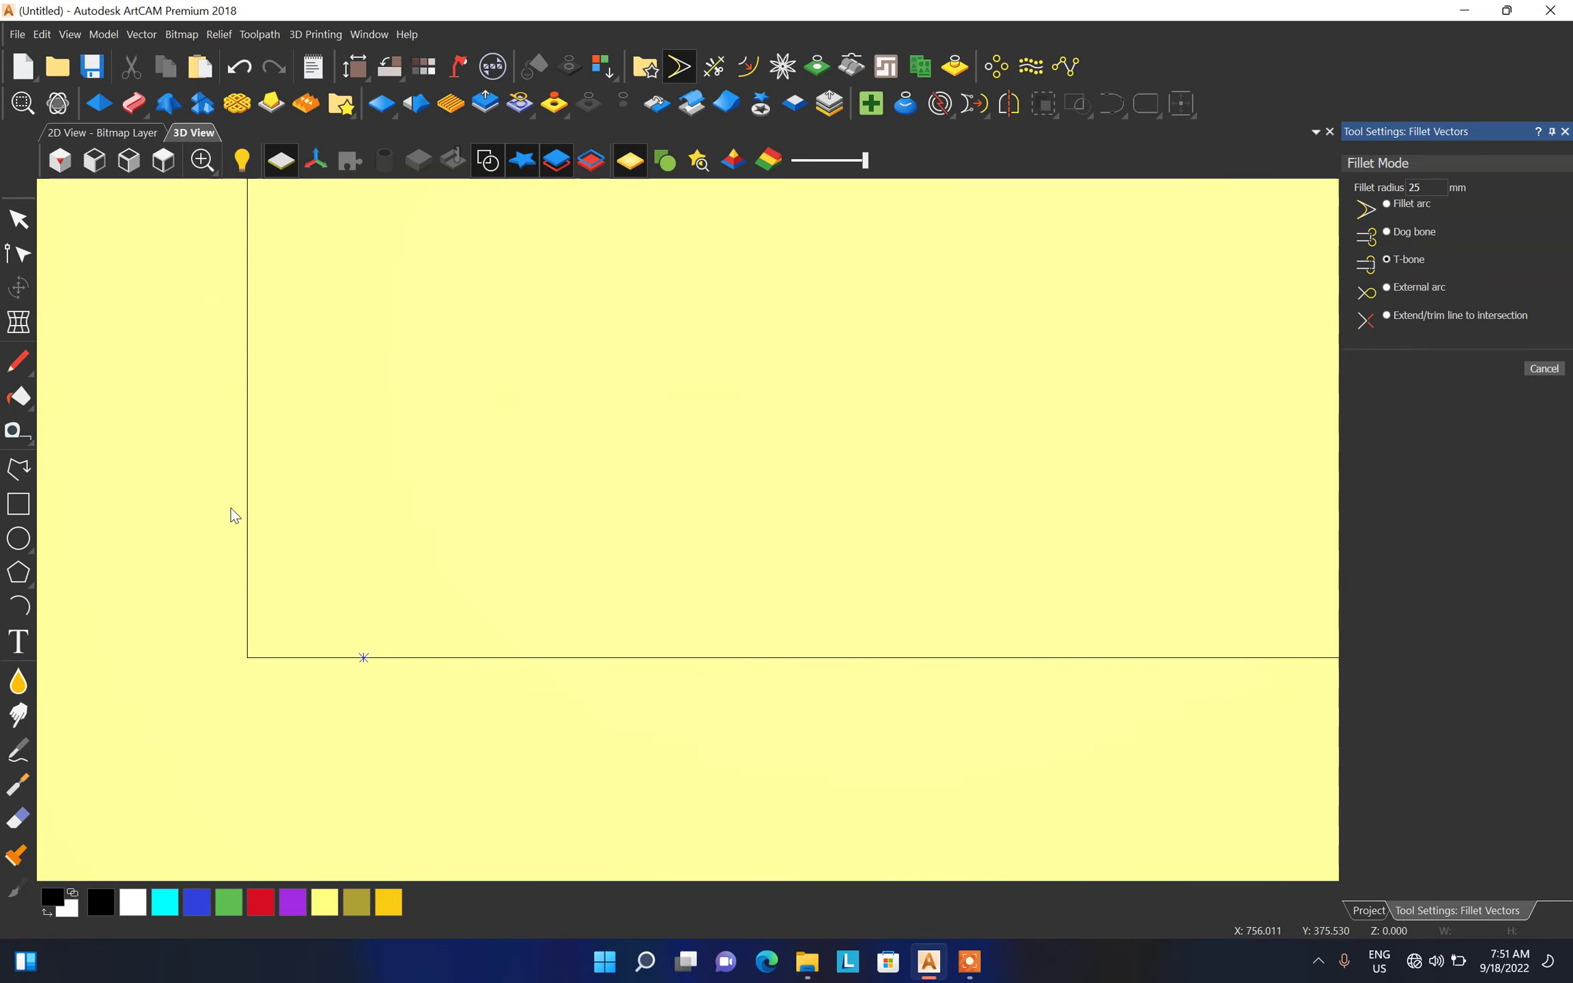
click(247, 507)
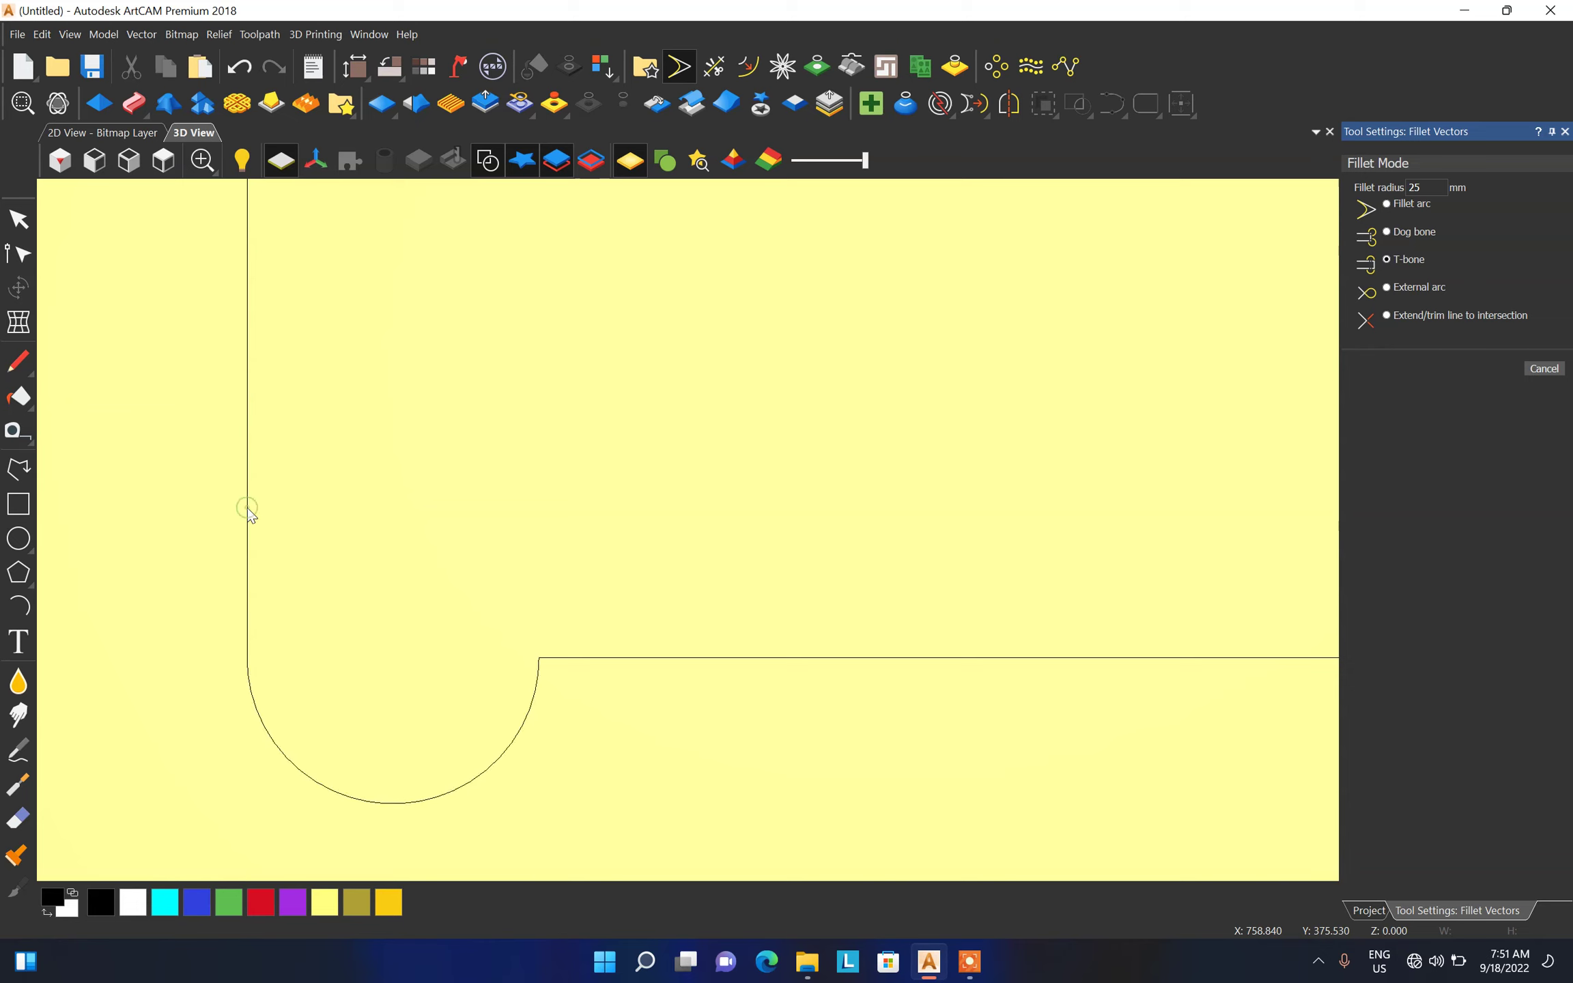
scroll(649, 403, down, 4)
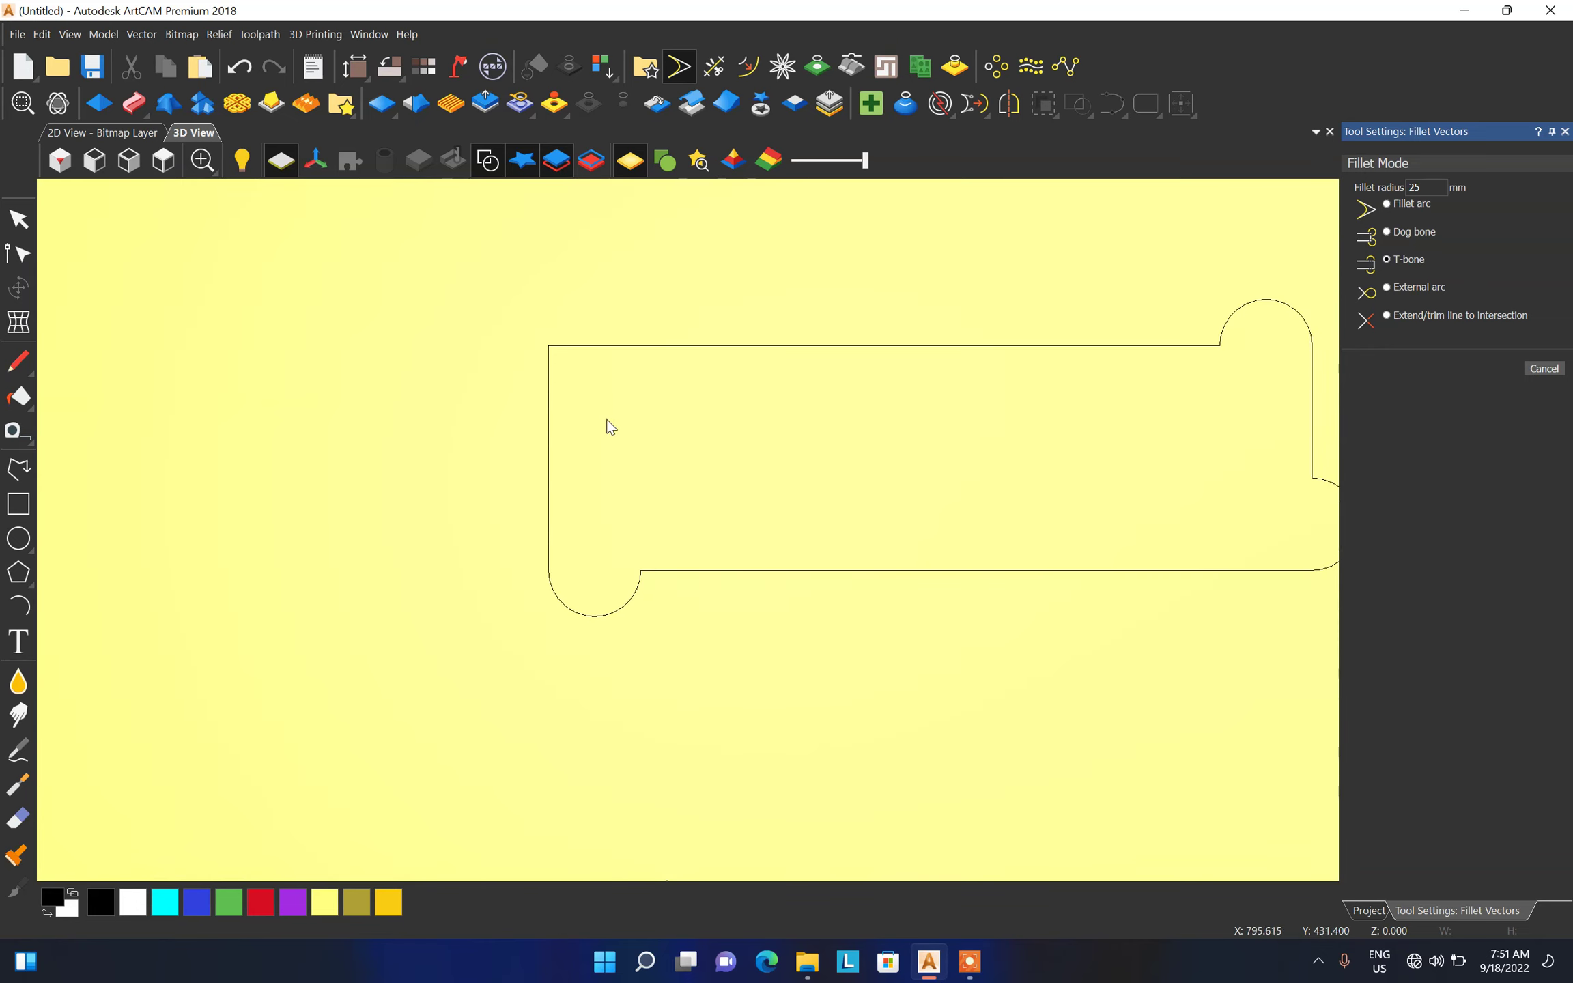
click(548, 396)
click(657, 346)
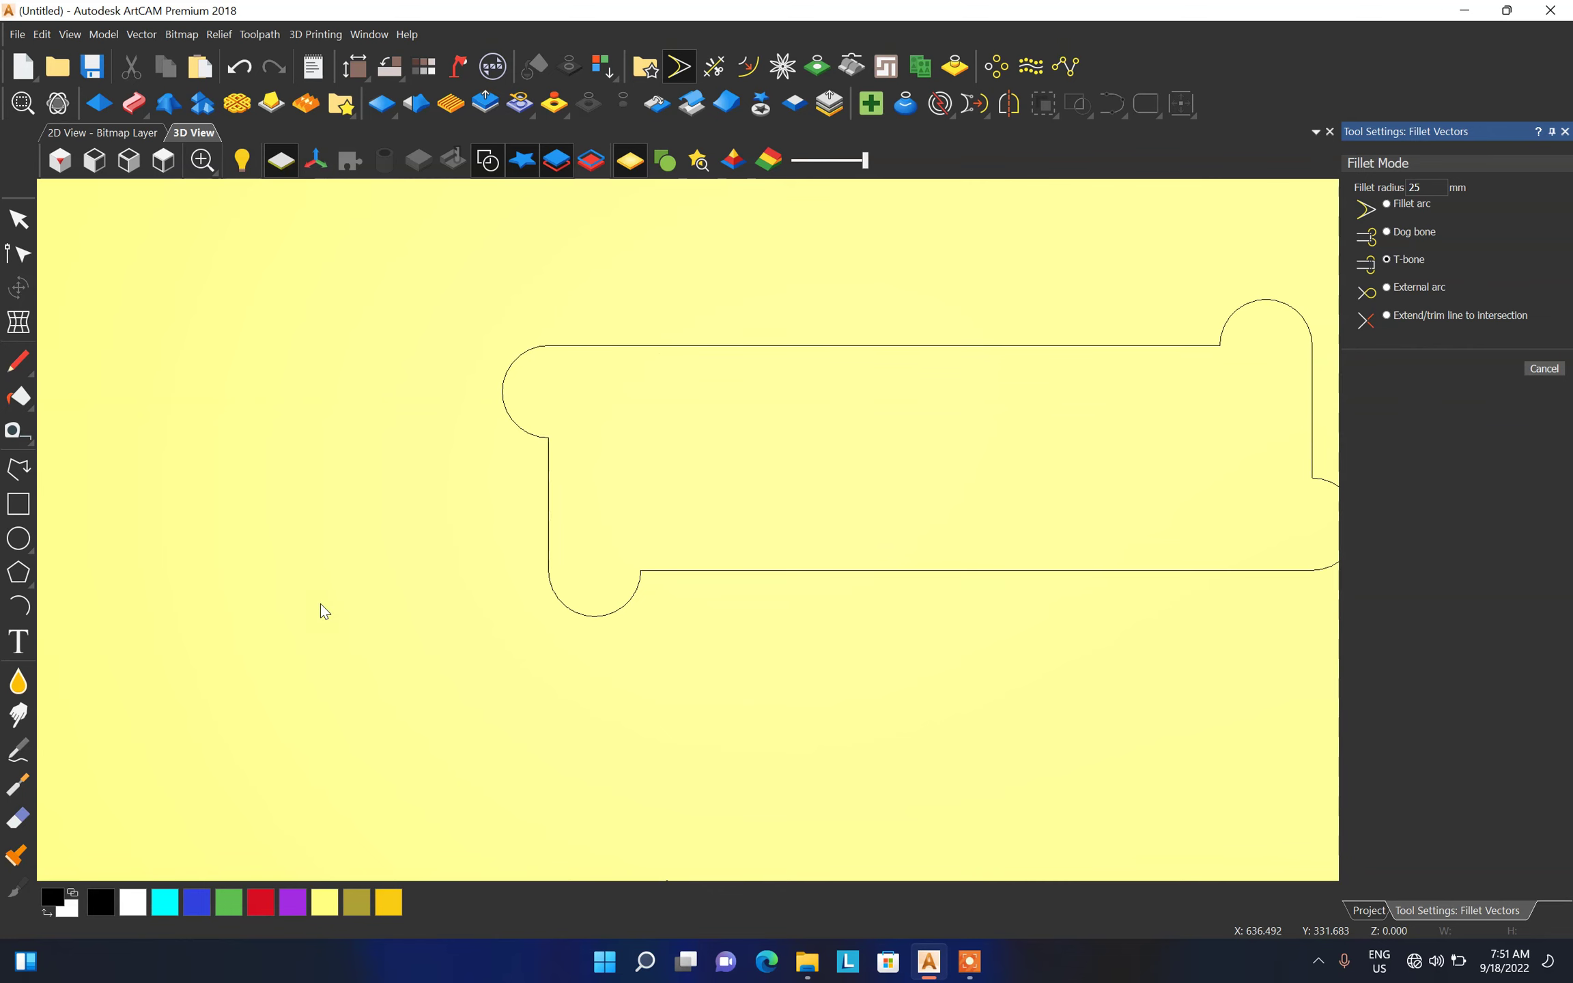
Apply 25 mm External arc fillets to all four corners of the separate rectangle on the right side of the artwork
scroll(327, 605, down, 3)
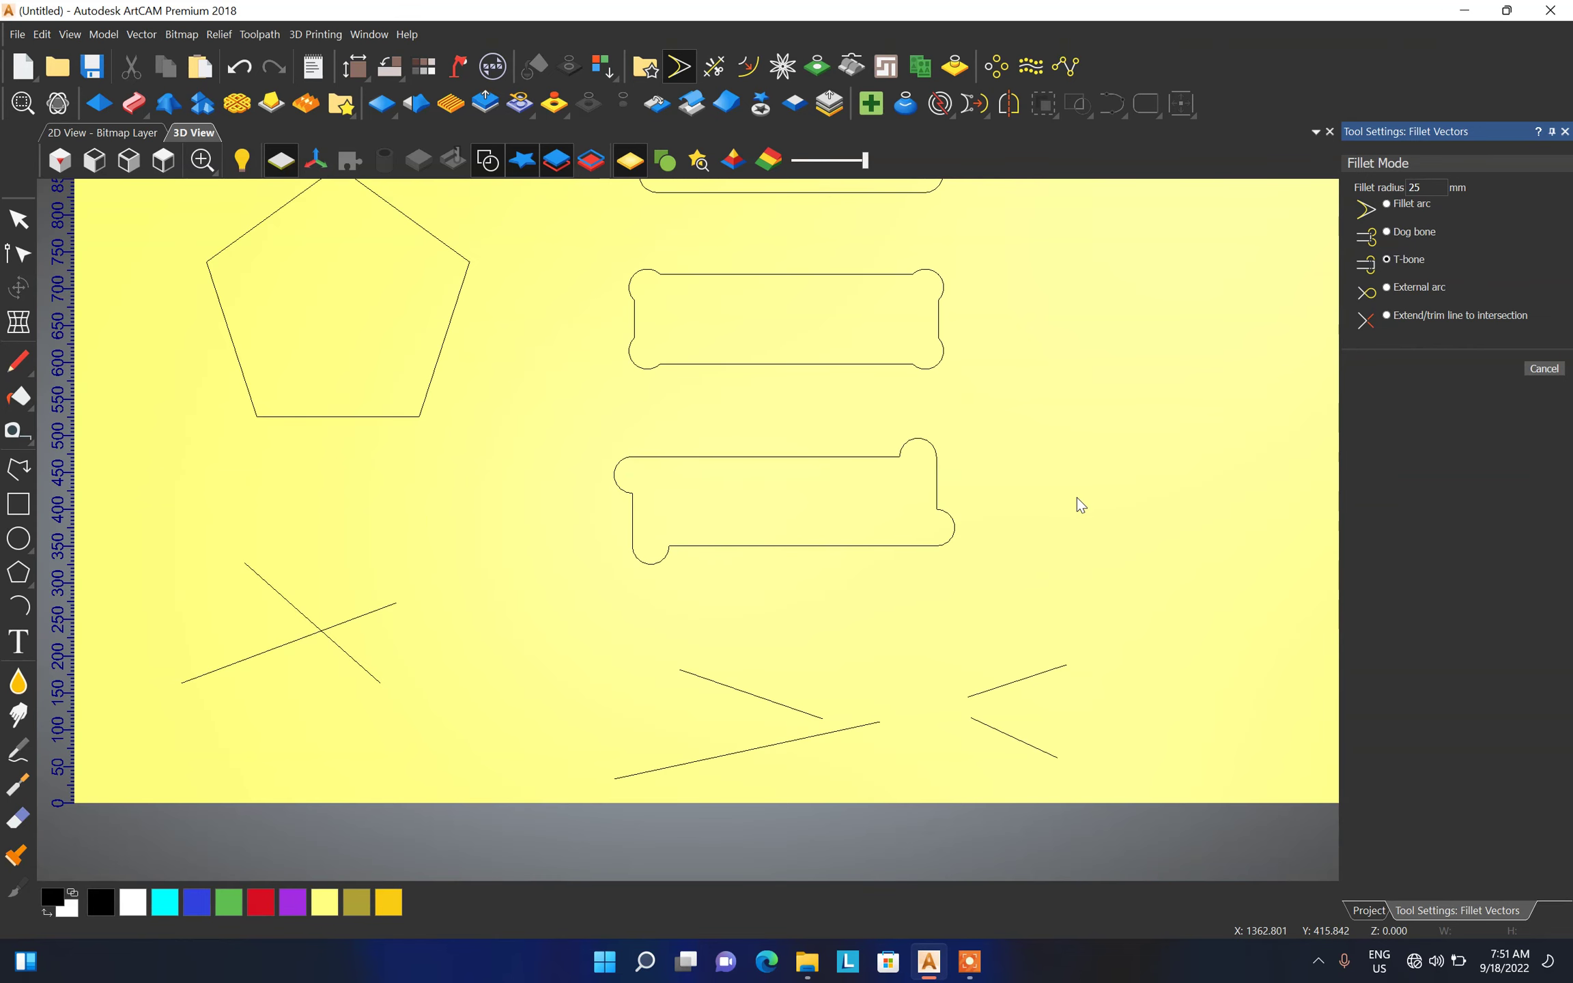
scroll(1305, 374, down, 1)
click(1415, 286)
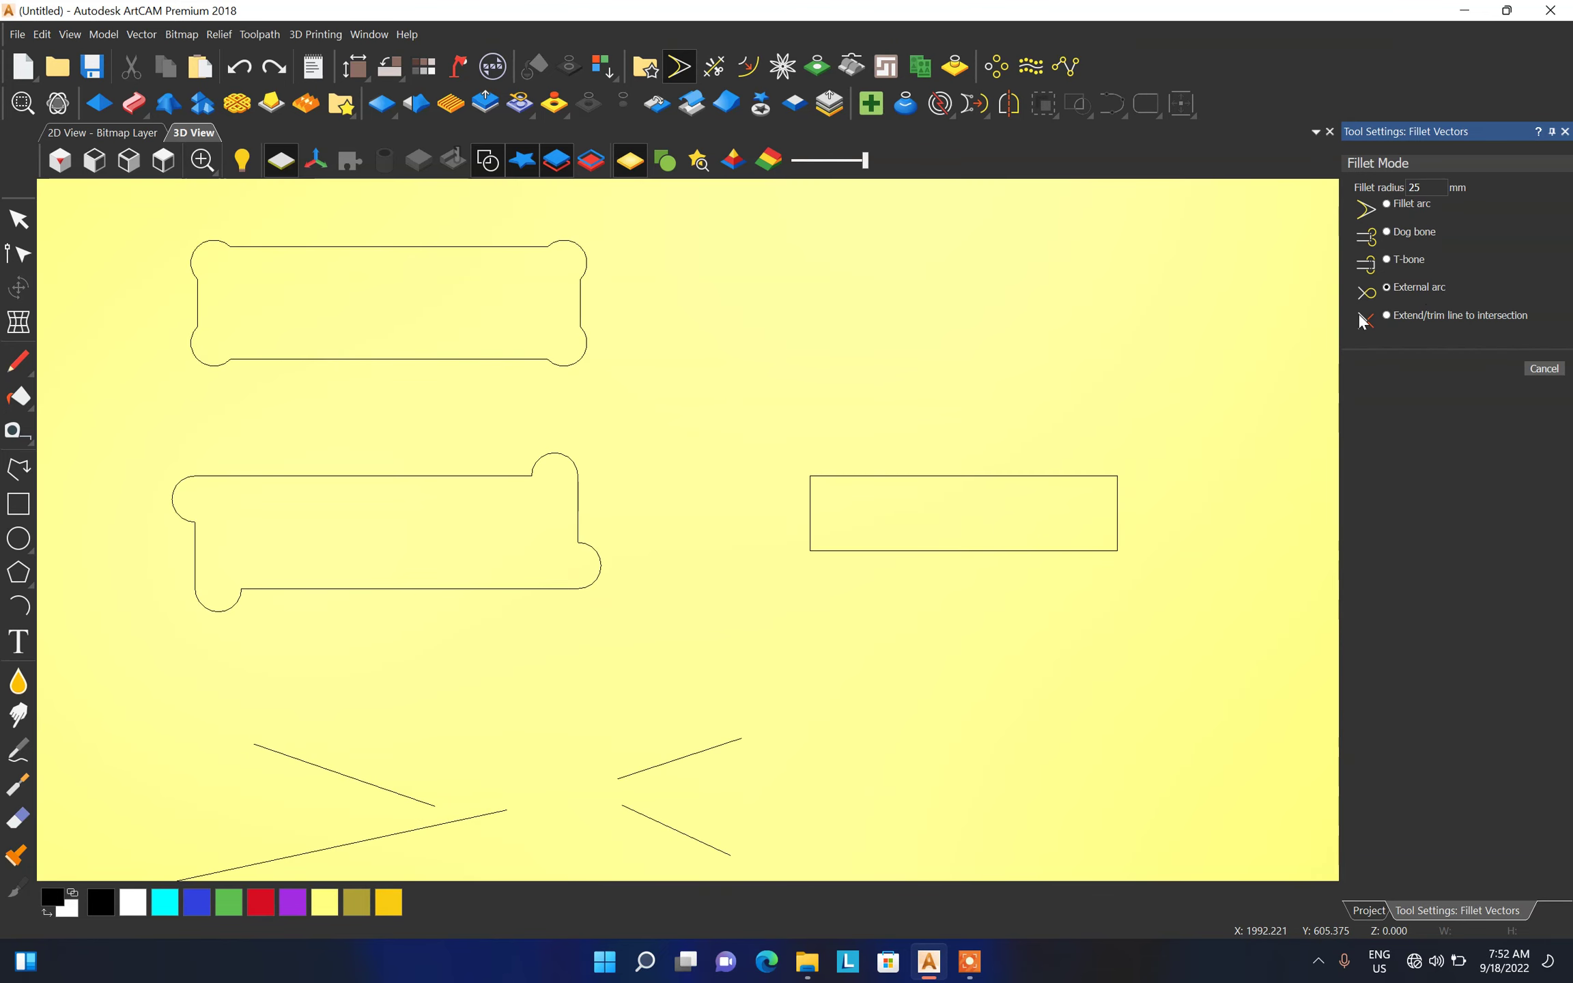
click(1117, 476)
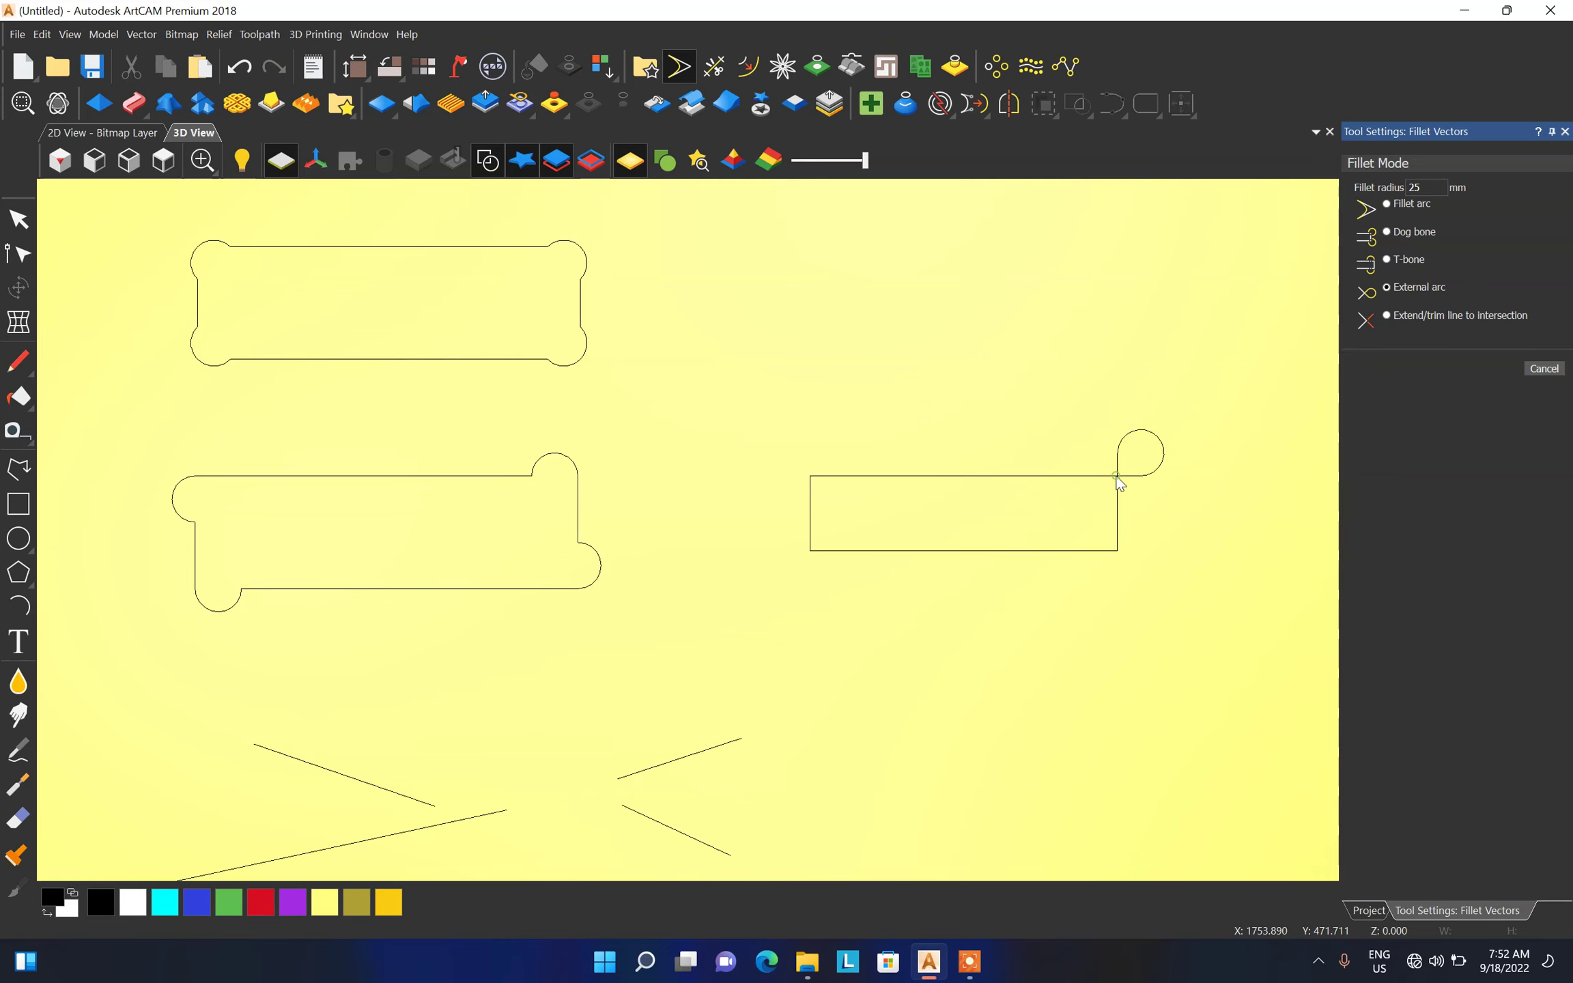
scroll(1226, 429, up, 2)
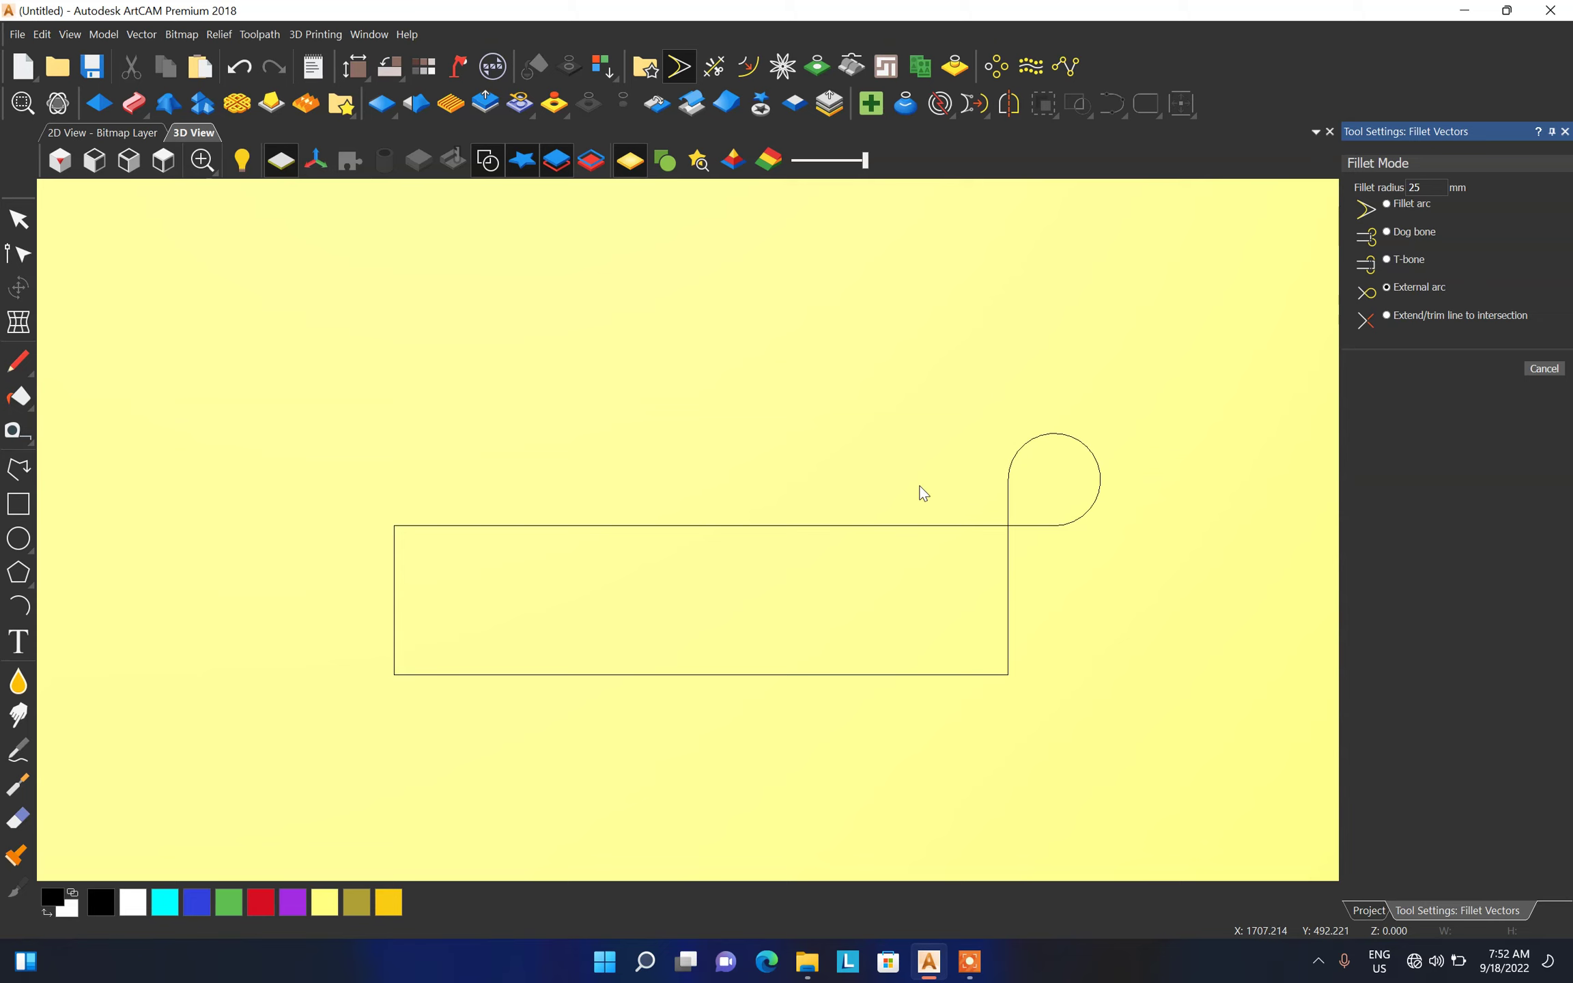
click(1008, 676)
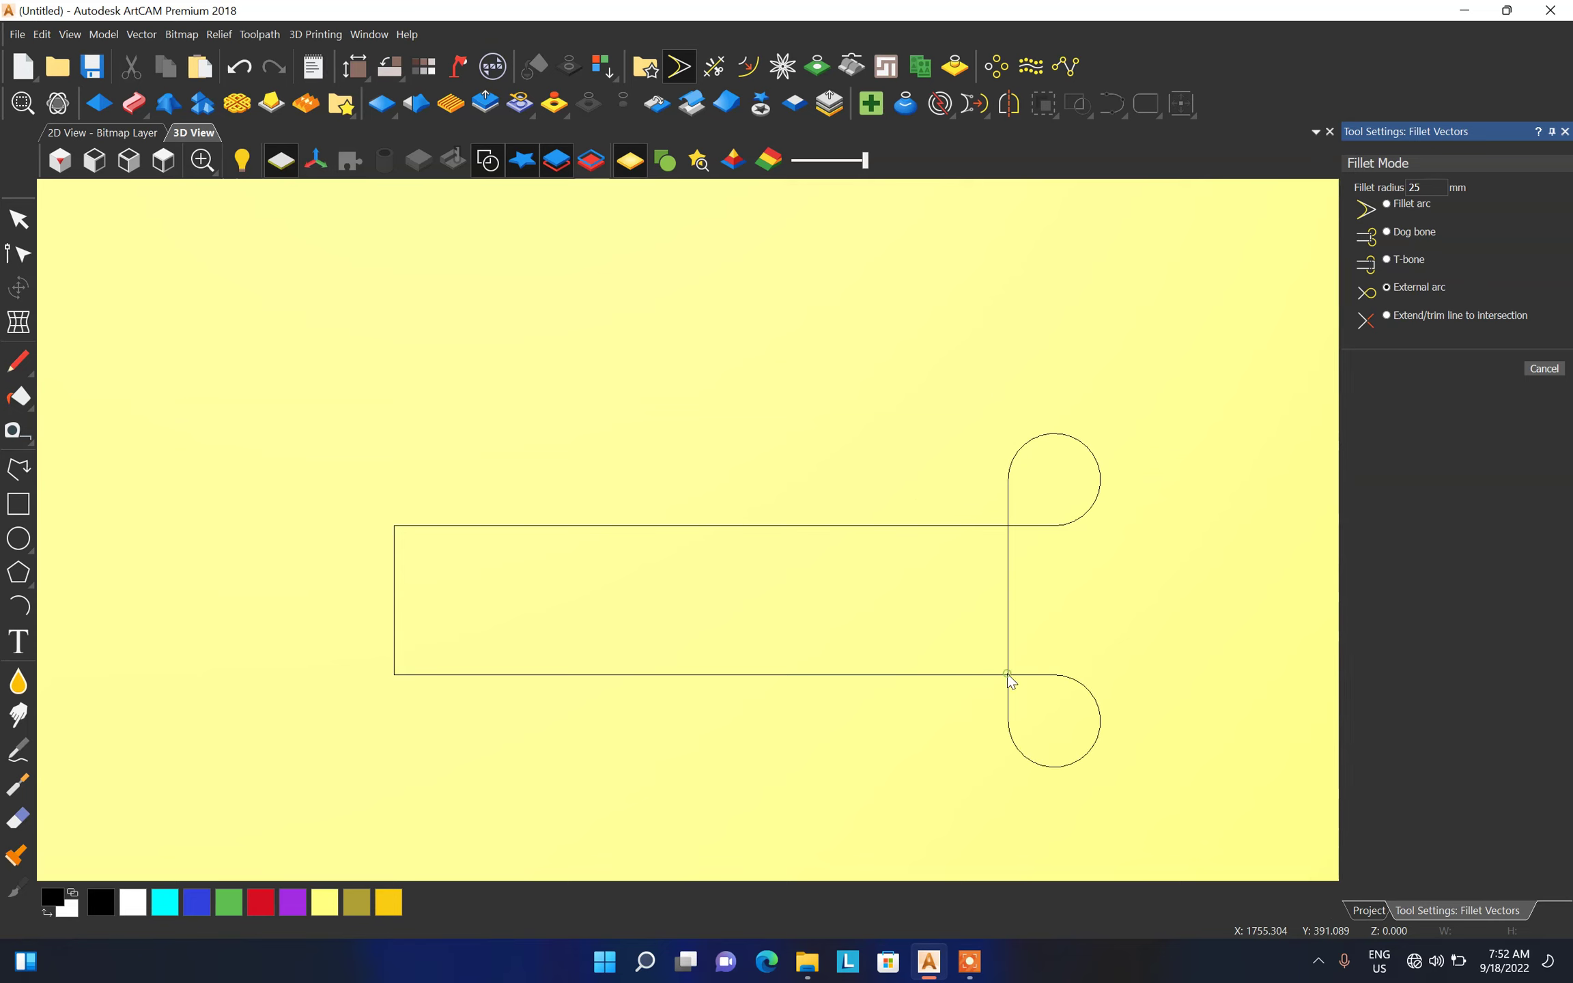
click(395, 661)
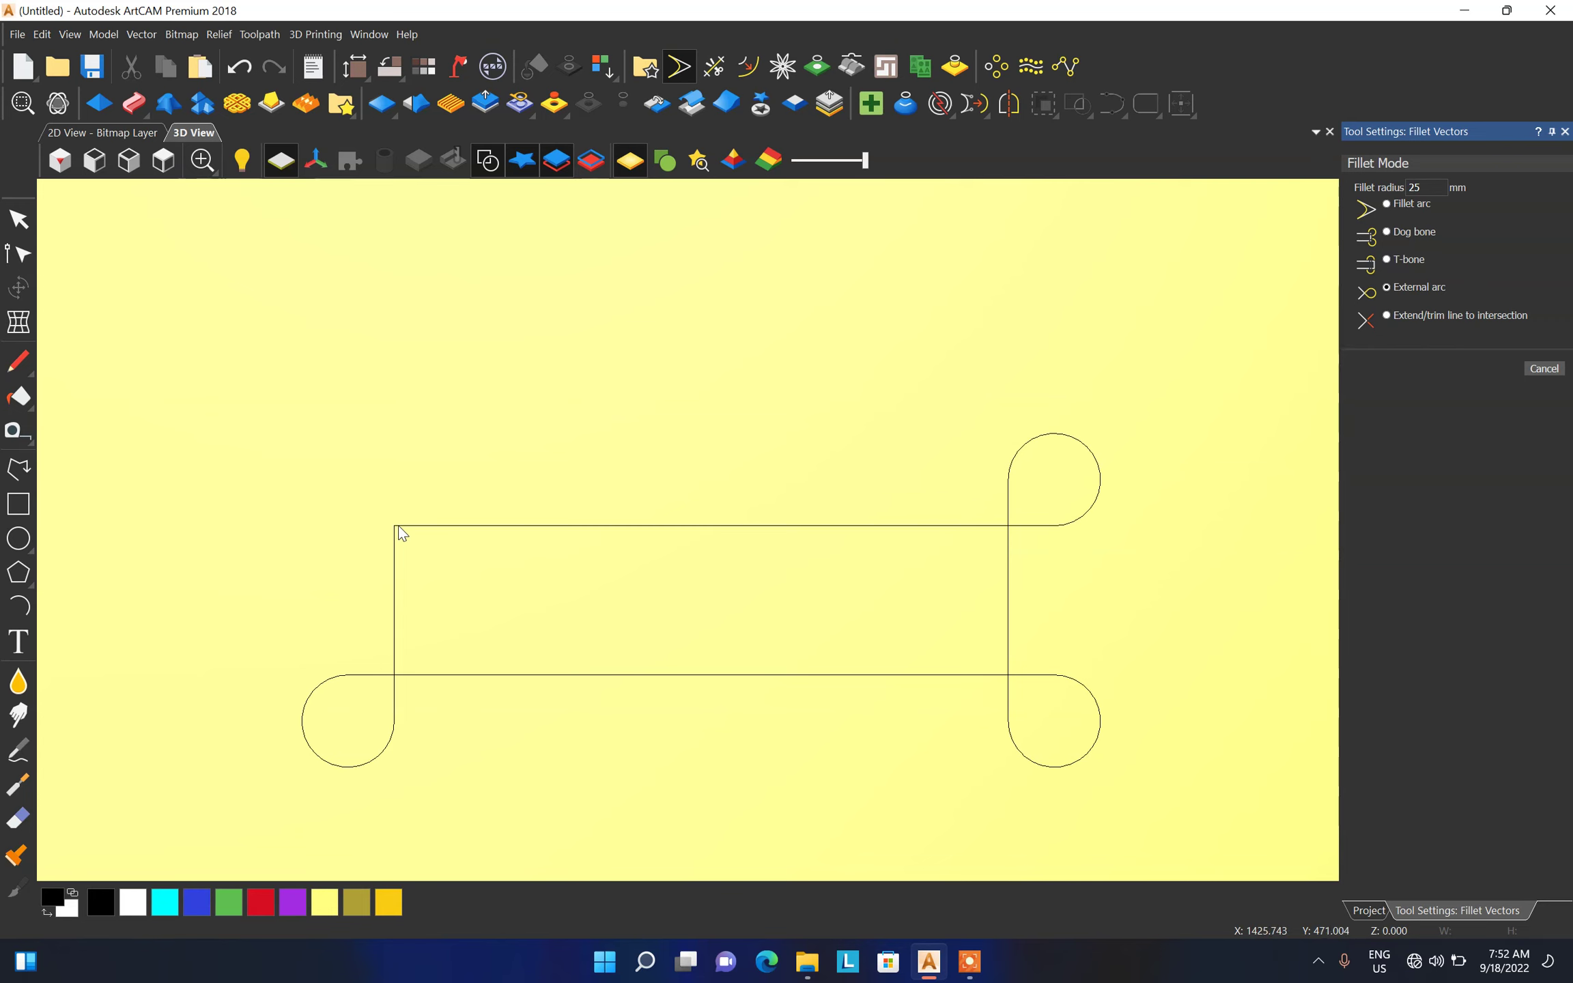
click(394, 526)
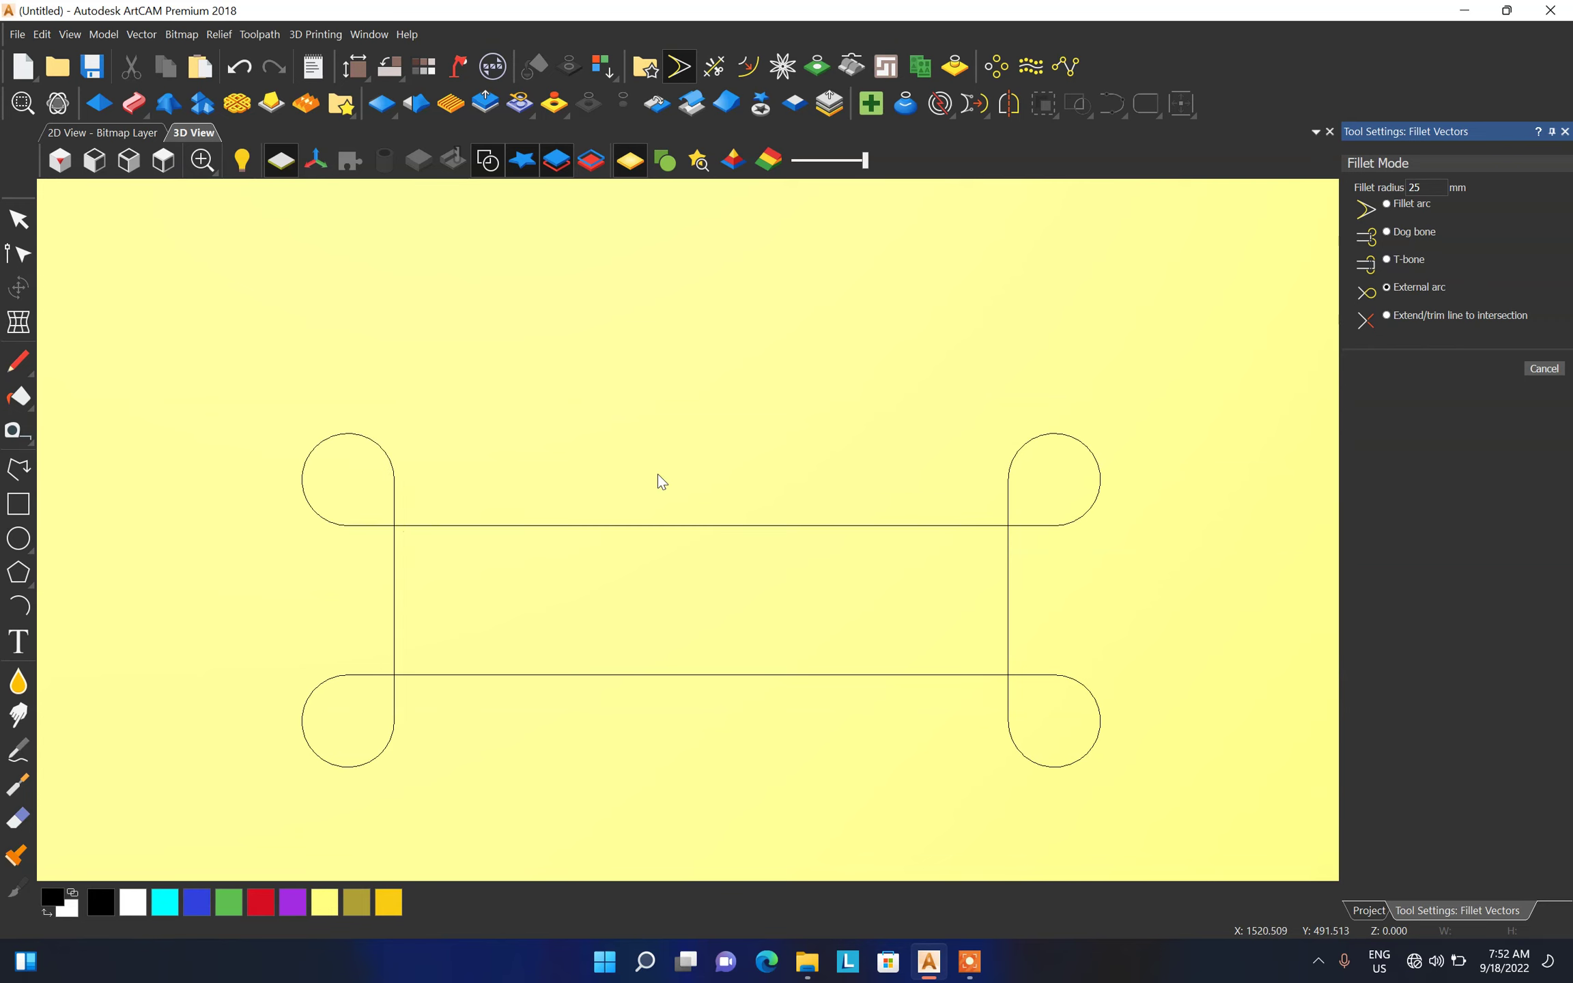
Join the larger pair of converging lines below the rectangles at their crossing point using Extend/trim line to intersection
scroll(657, 475, down, 2)
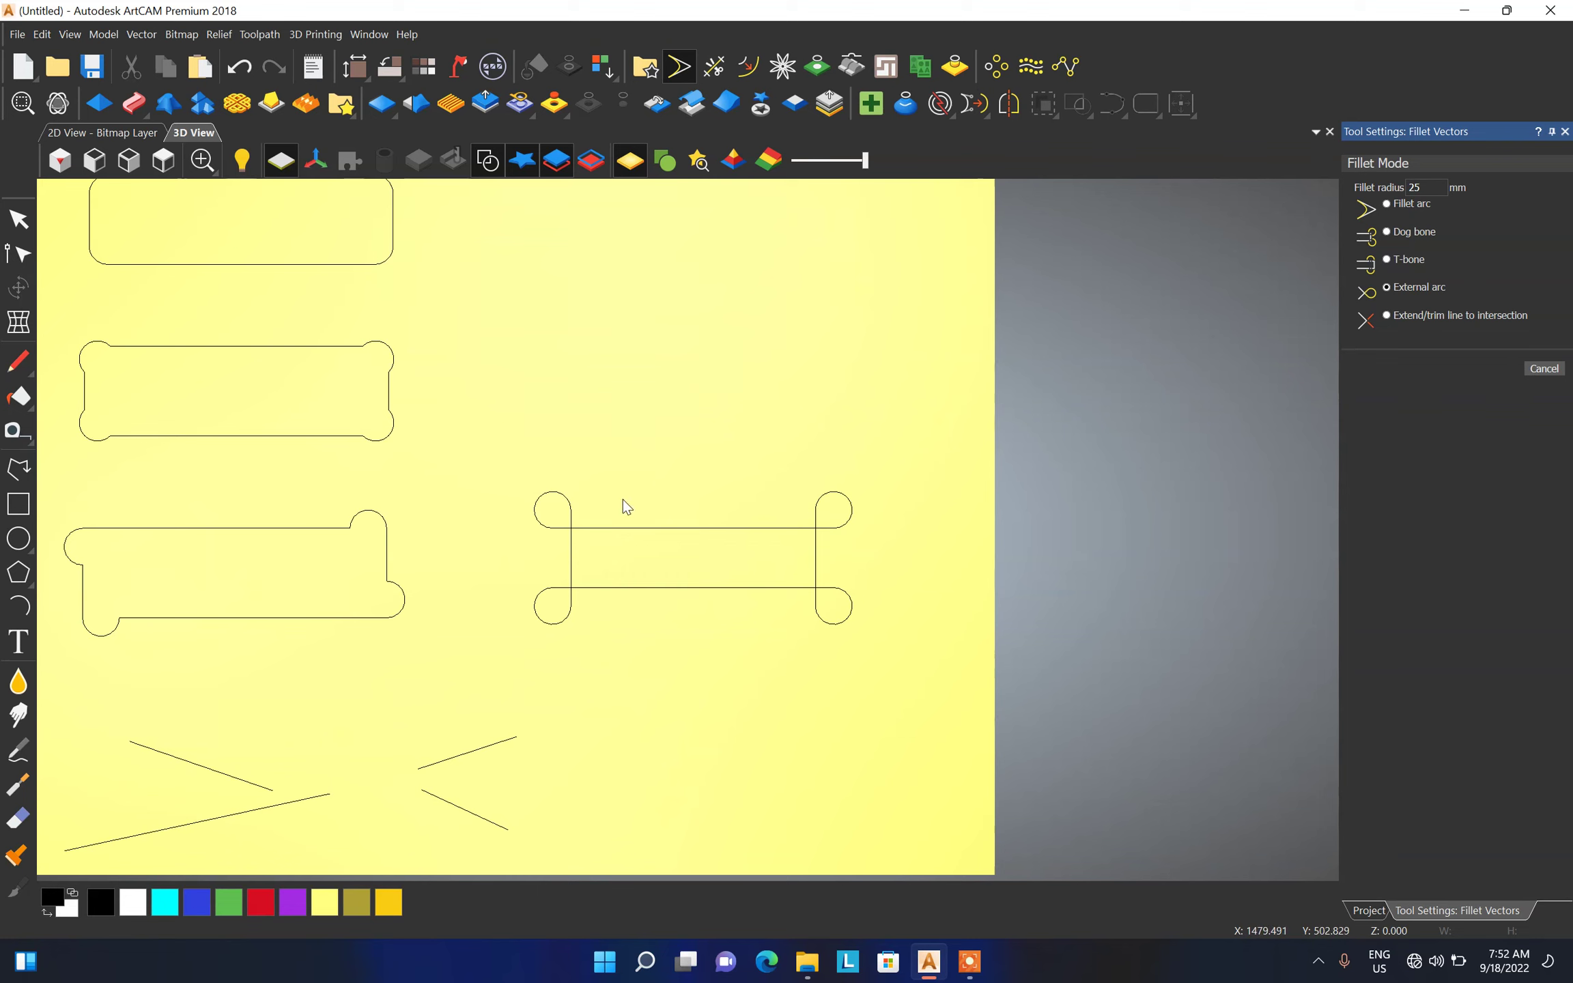
scroll(629, 496, up, 1)
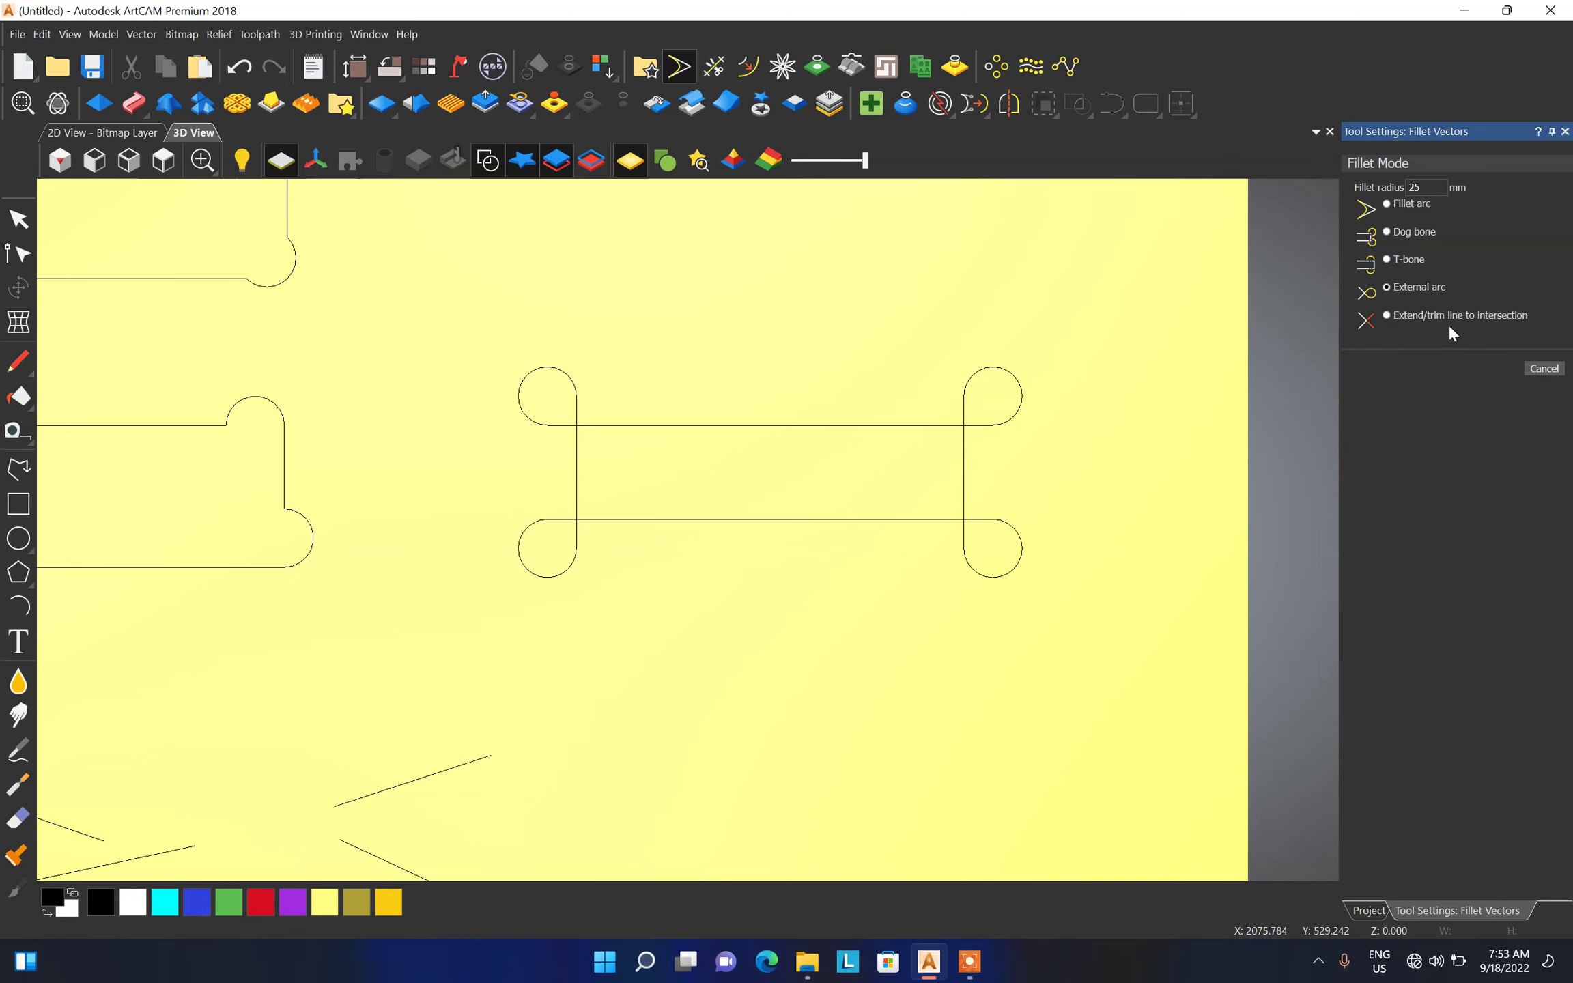
click(1412, 316)
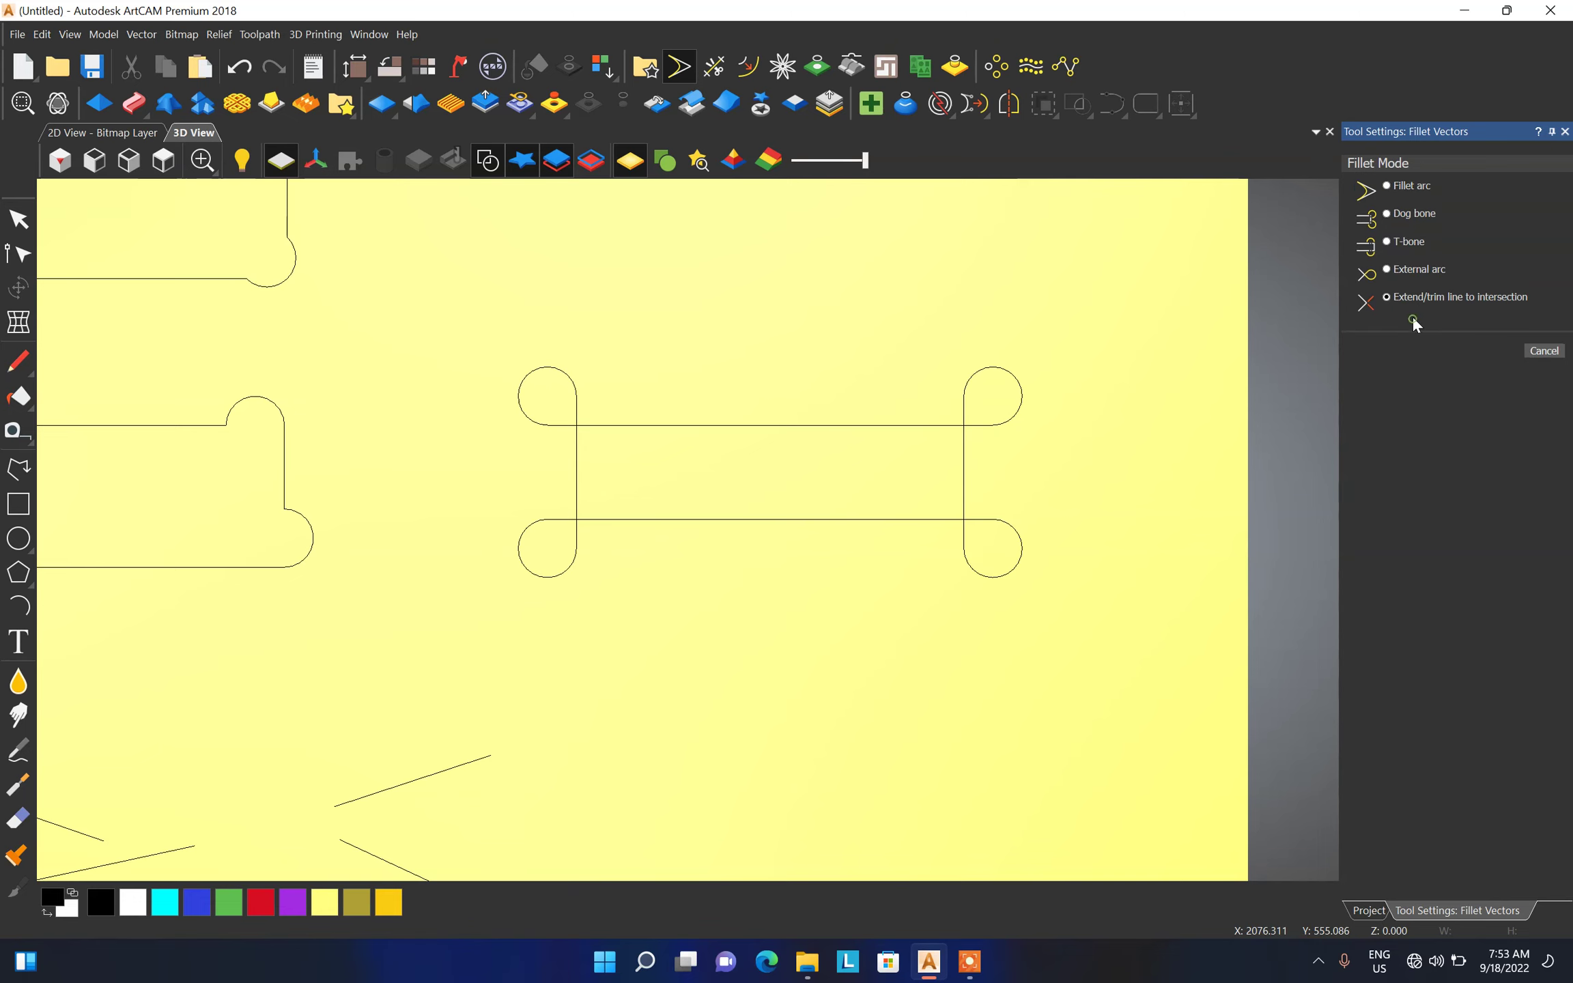
scroll(437, 665, down, 3)
scroll(440, 656, up, 4)
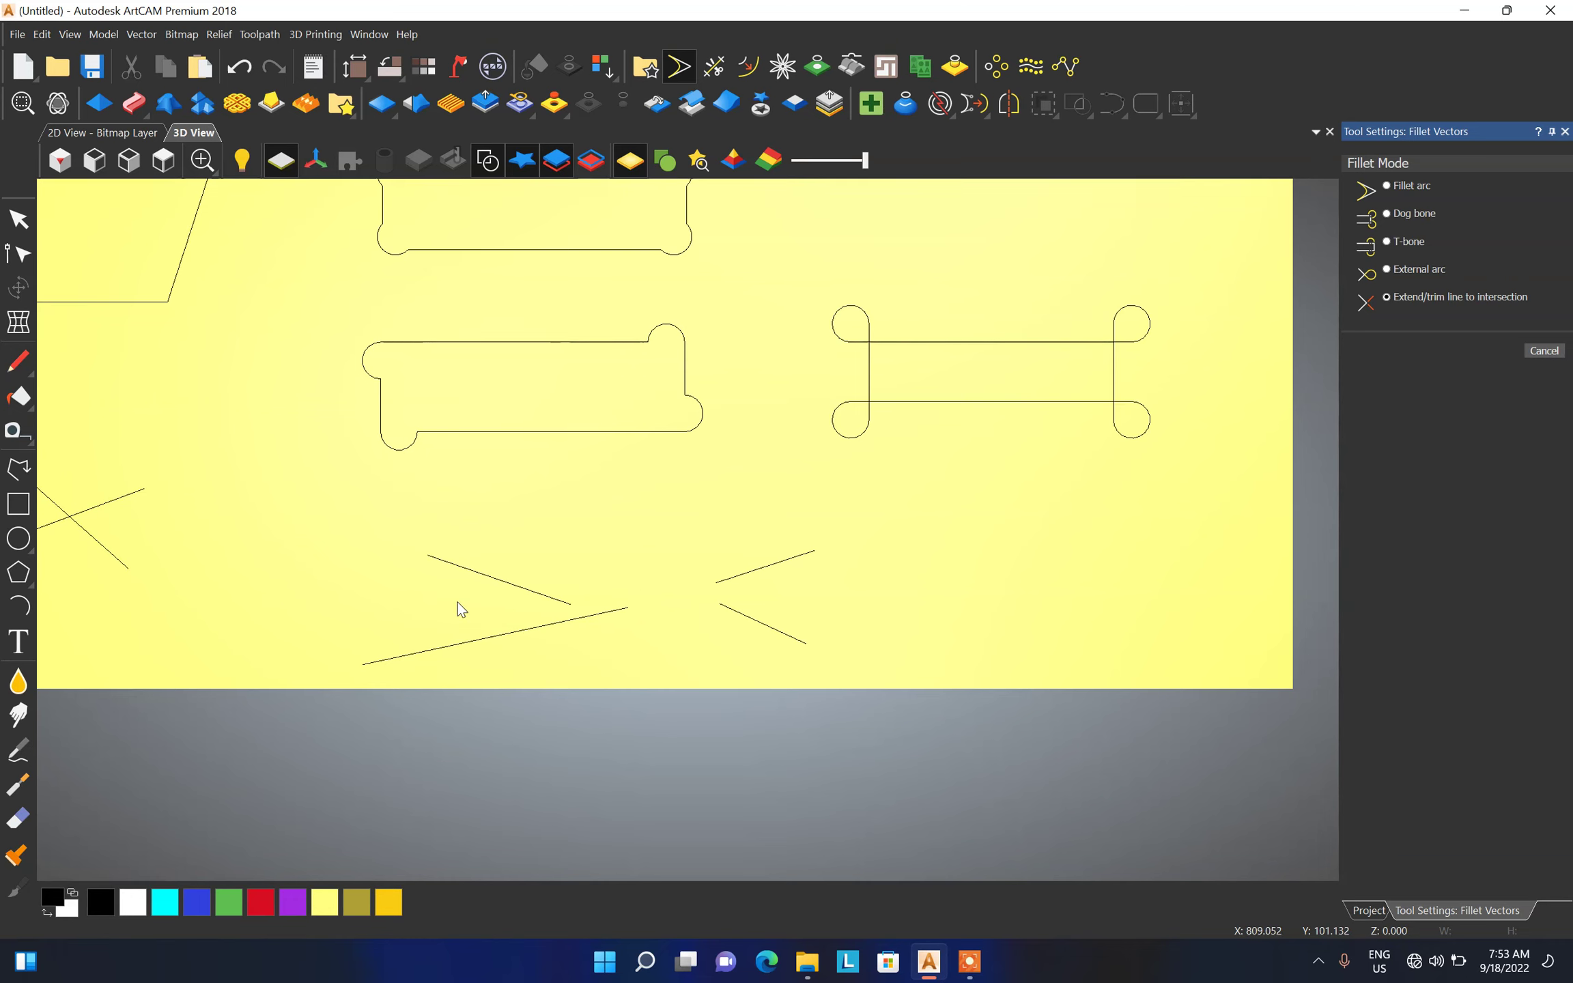
click(492, 578)
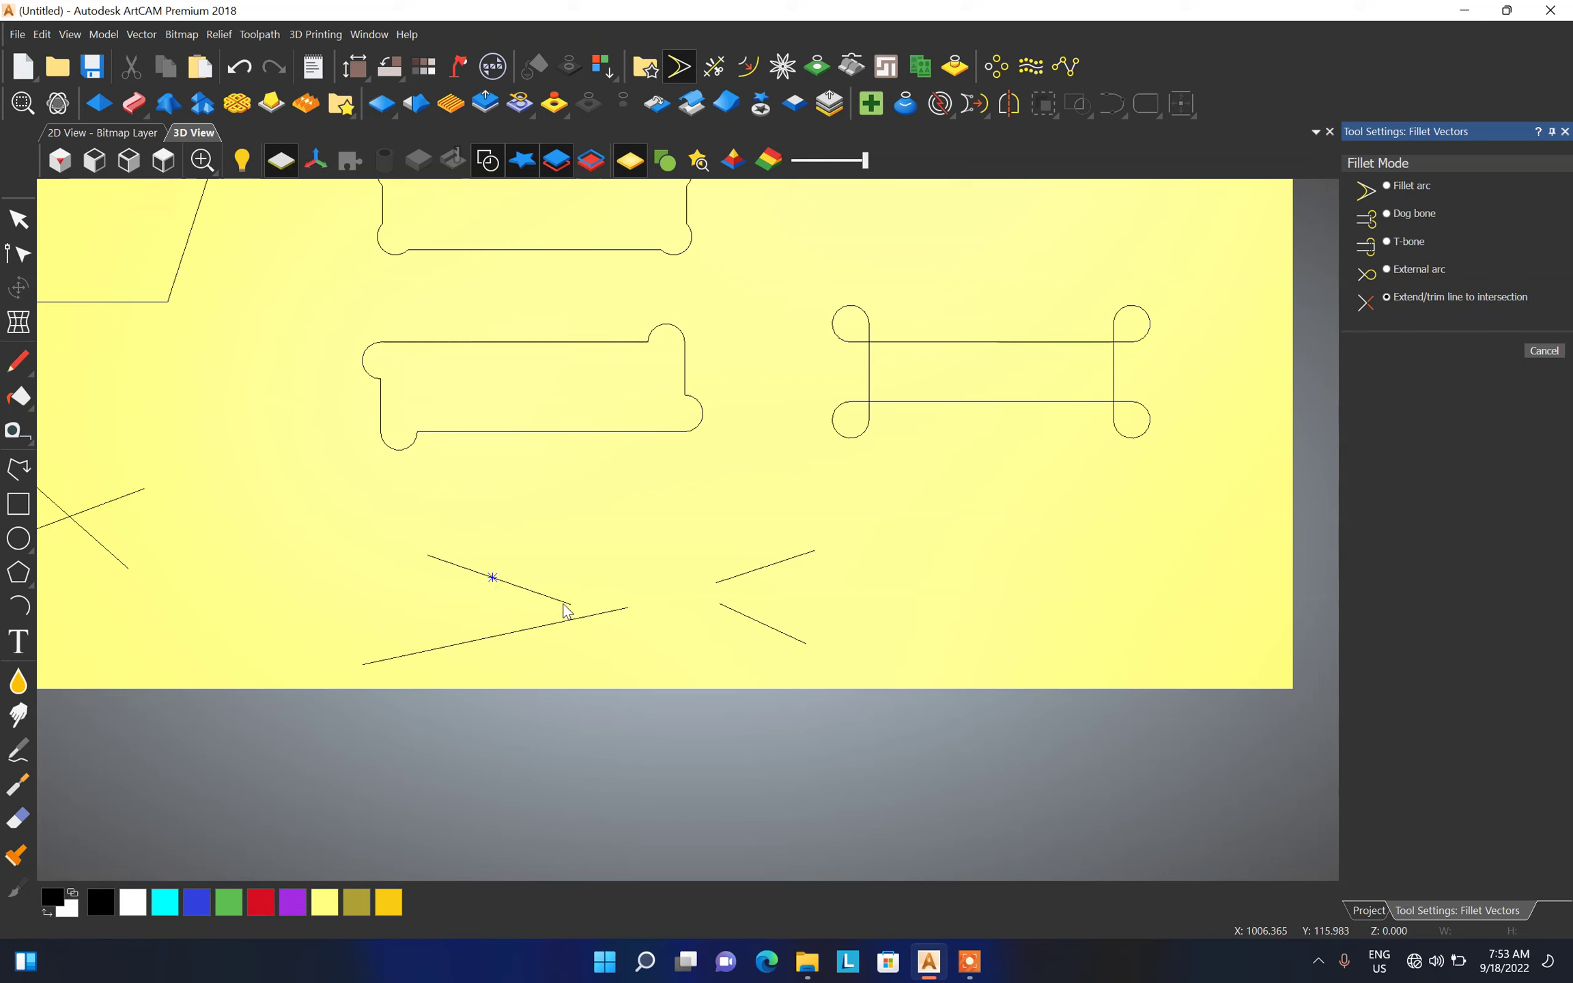
scroll(554, 625, up, 3)
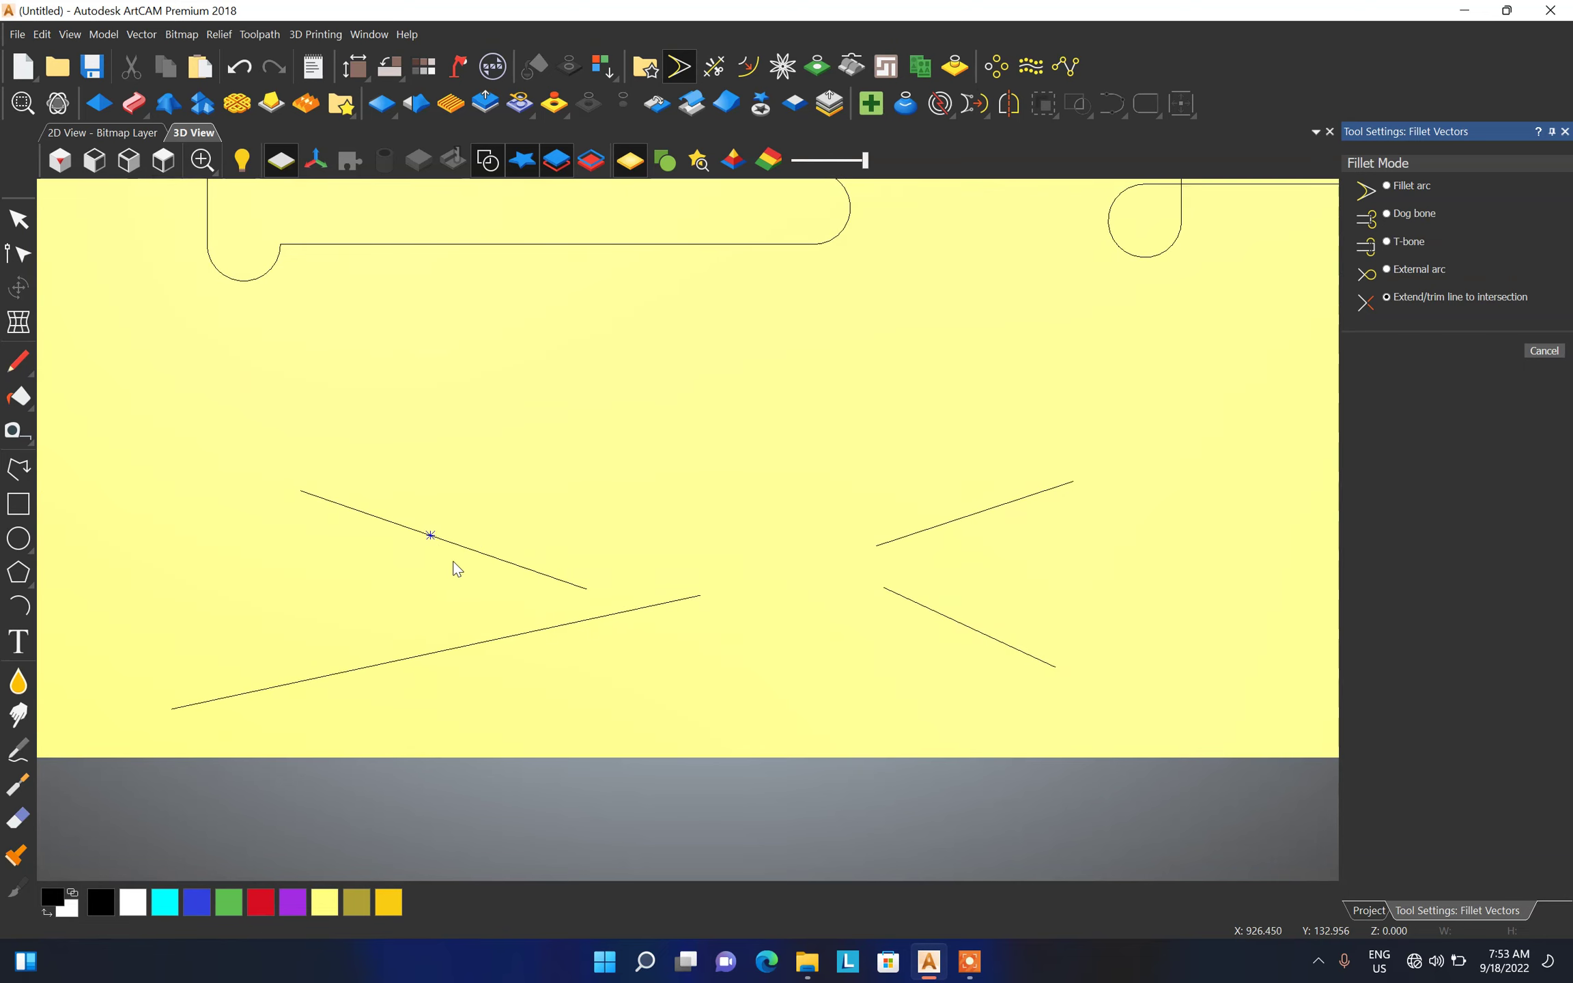
click(461, 648)
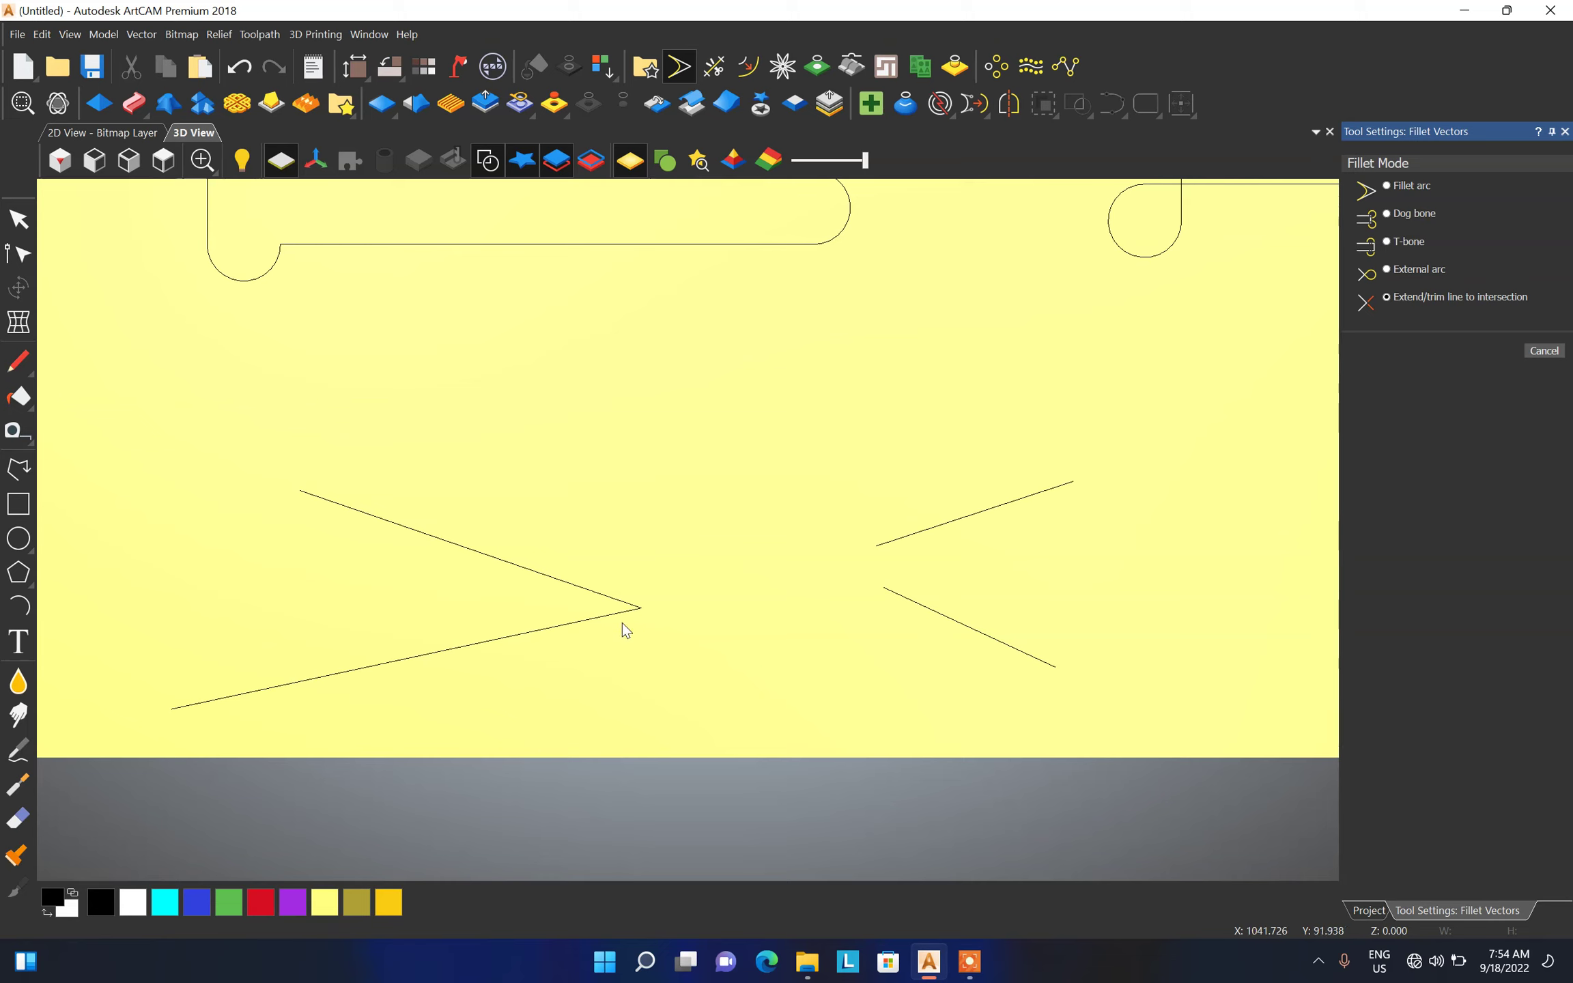
Try extending the smaller pair of unconnected lines below the rectangles to their intersection, and undo the join
click(545, 574)
scroll(627, 600, up, 4)
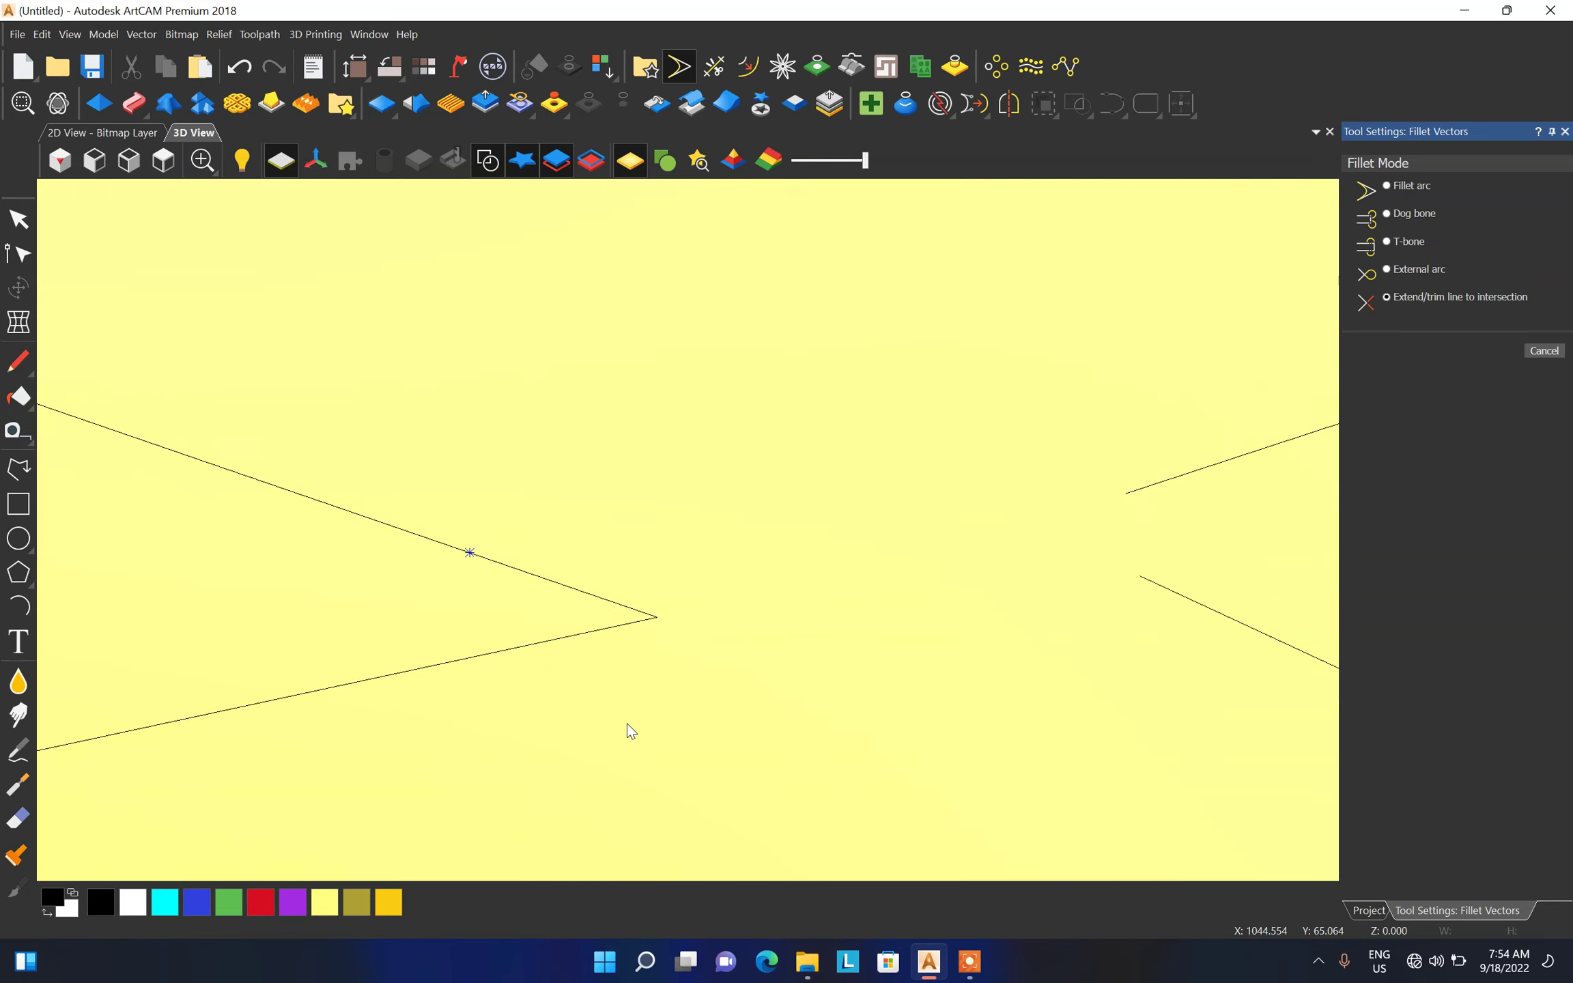
middle_drag(506, 701, 230, 703)
click(780, 517)
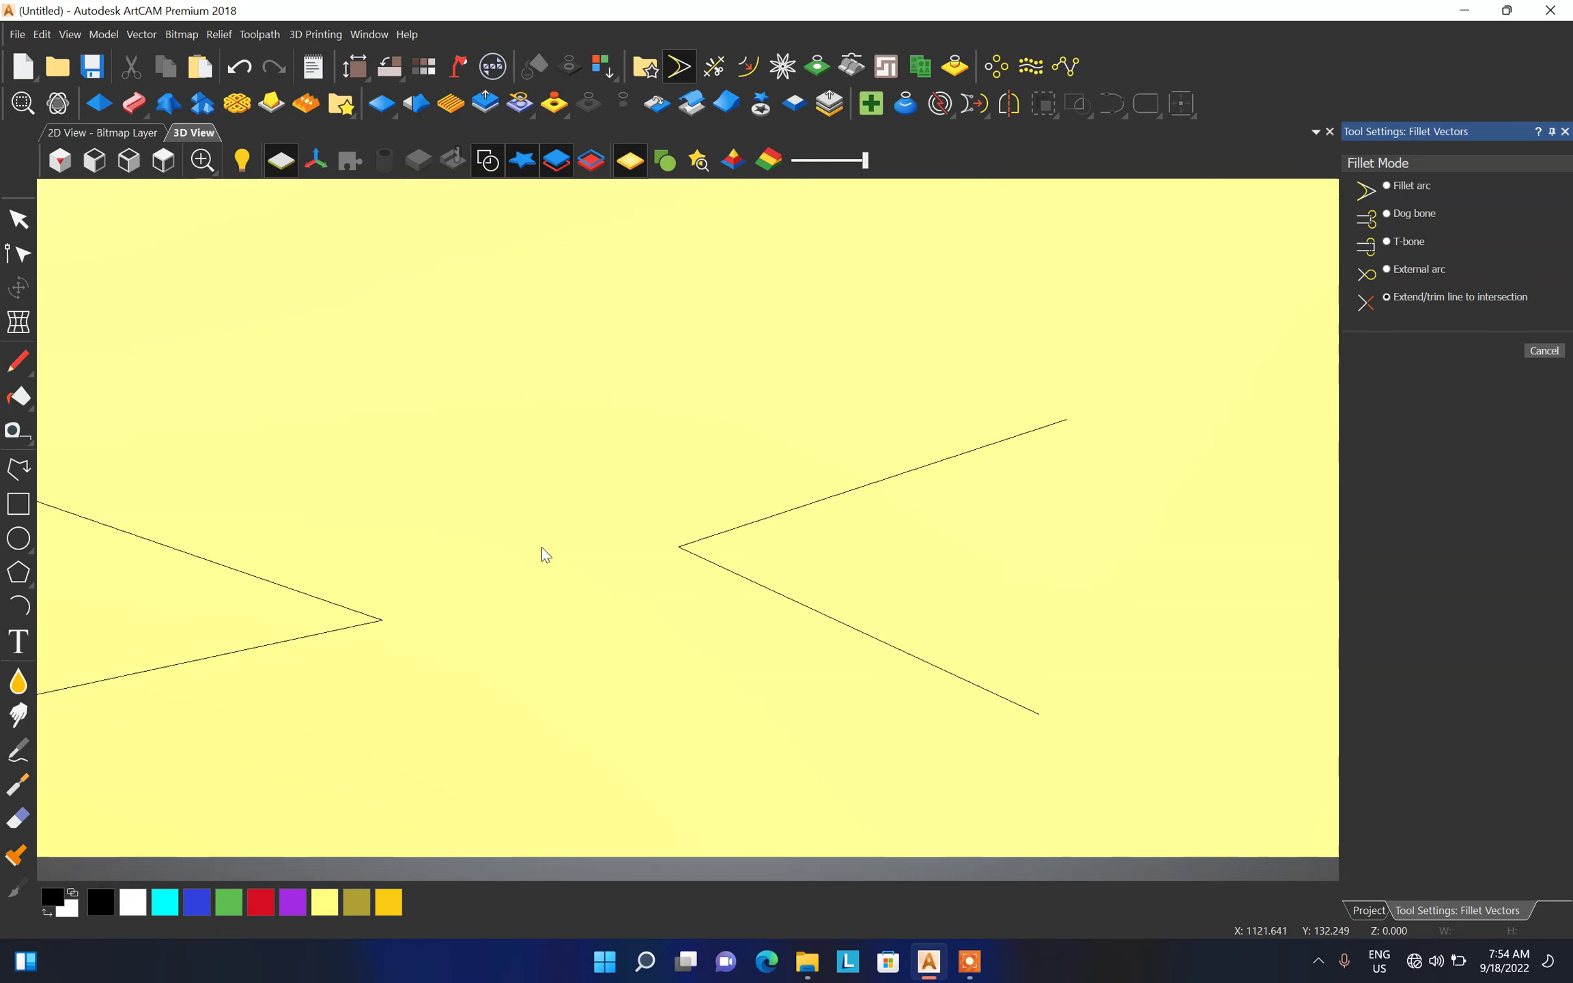
click(630, 538)
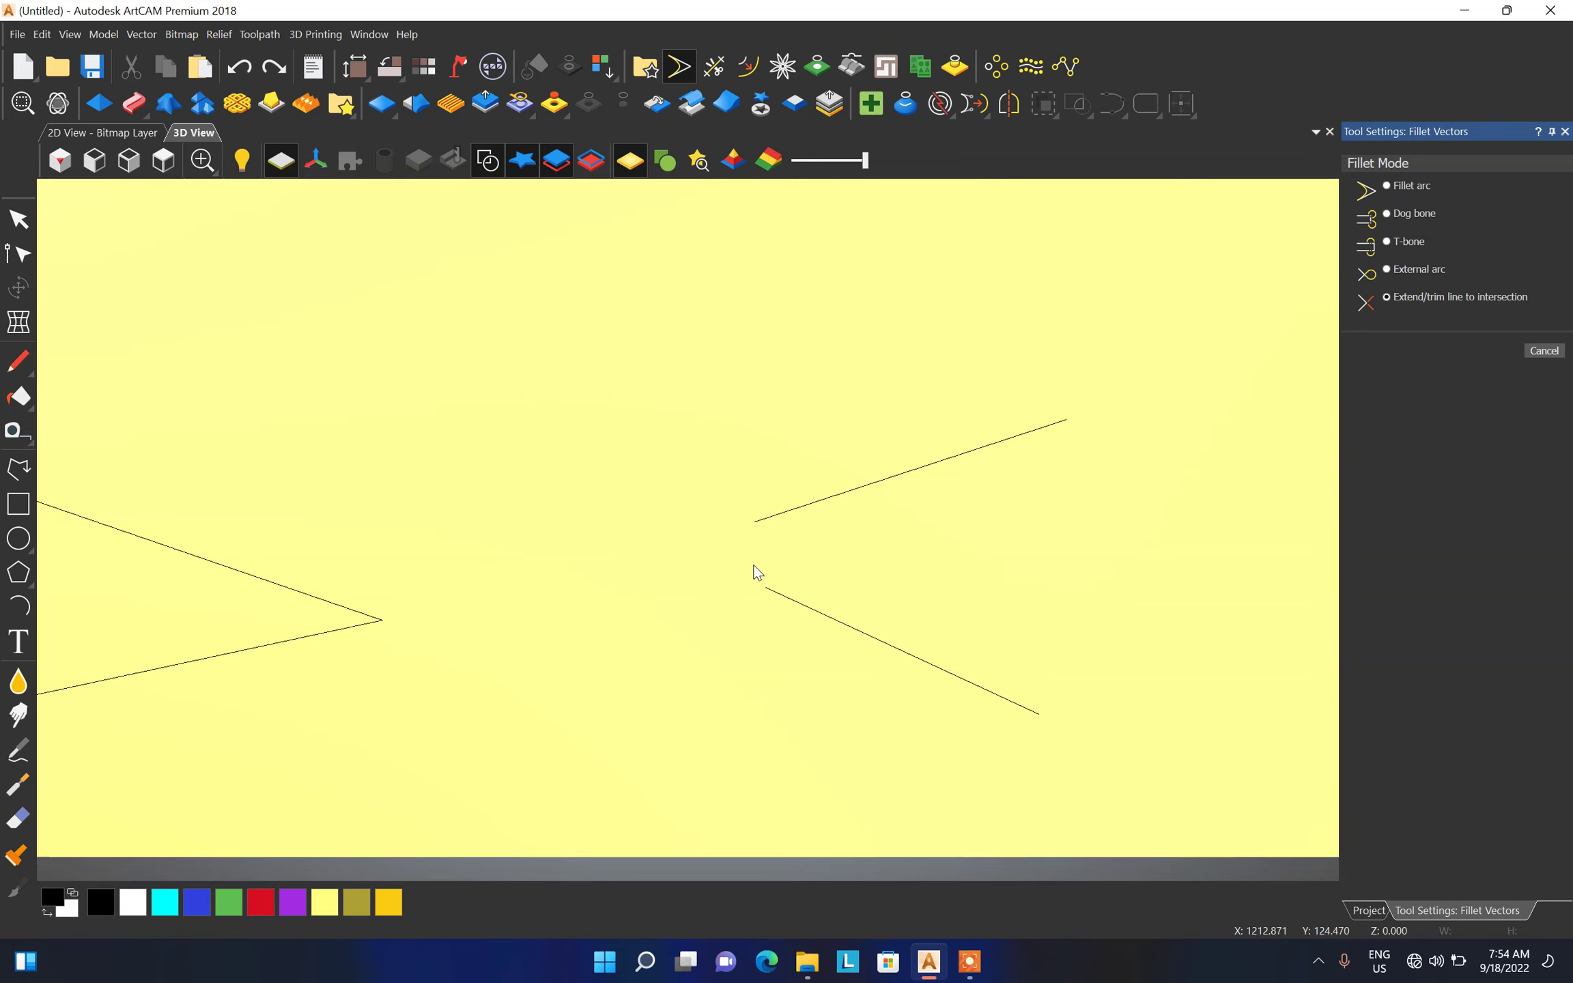
Extend the two unconnected converging lines until they meet in a corner, using Extend/trim line to intersection
scroll(757, 544, up, 4)
scroll(929, 492, down, 3)
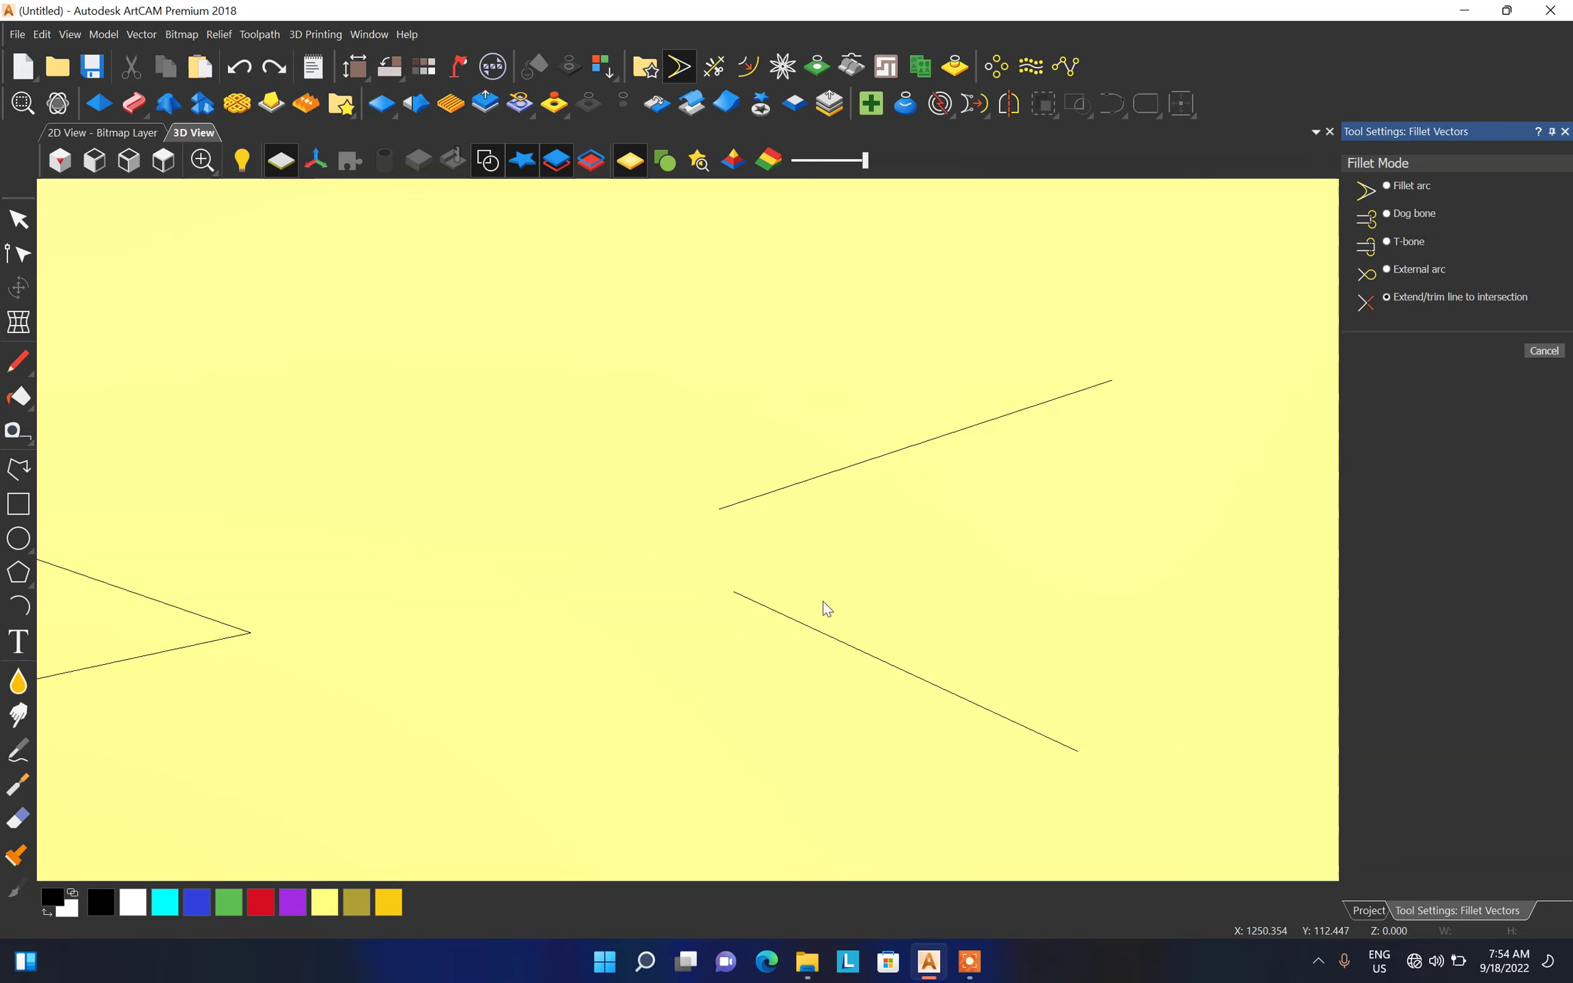
click(753, 498)
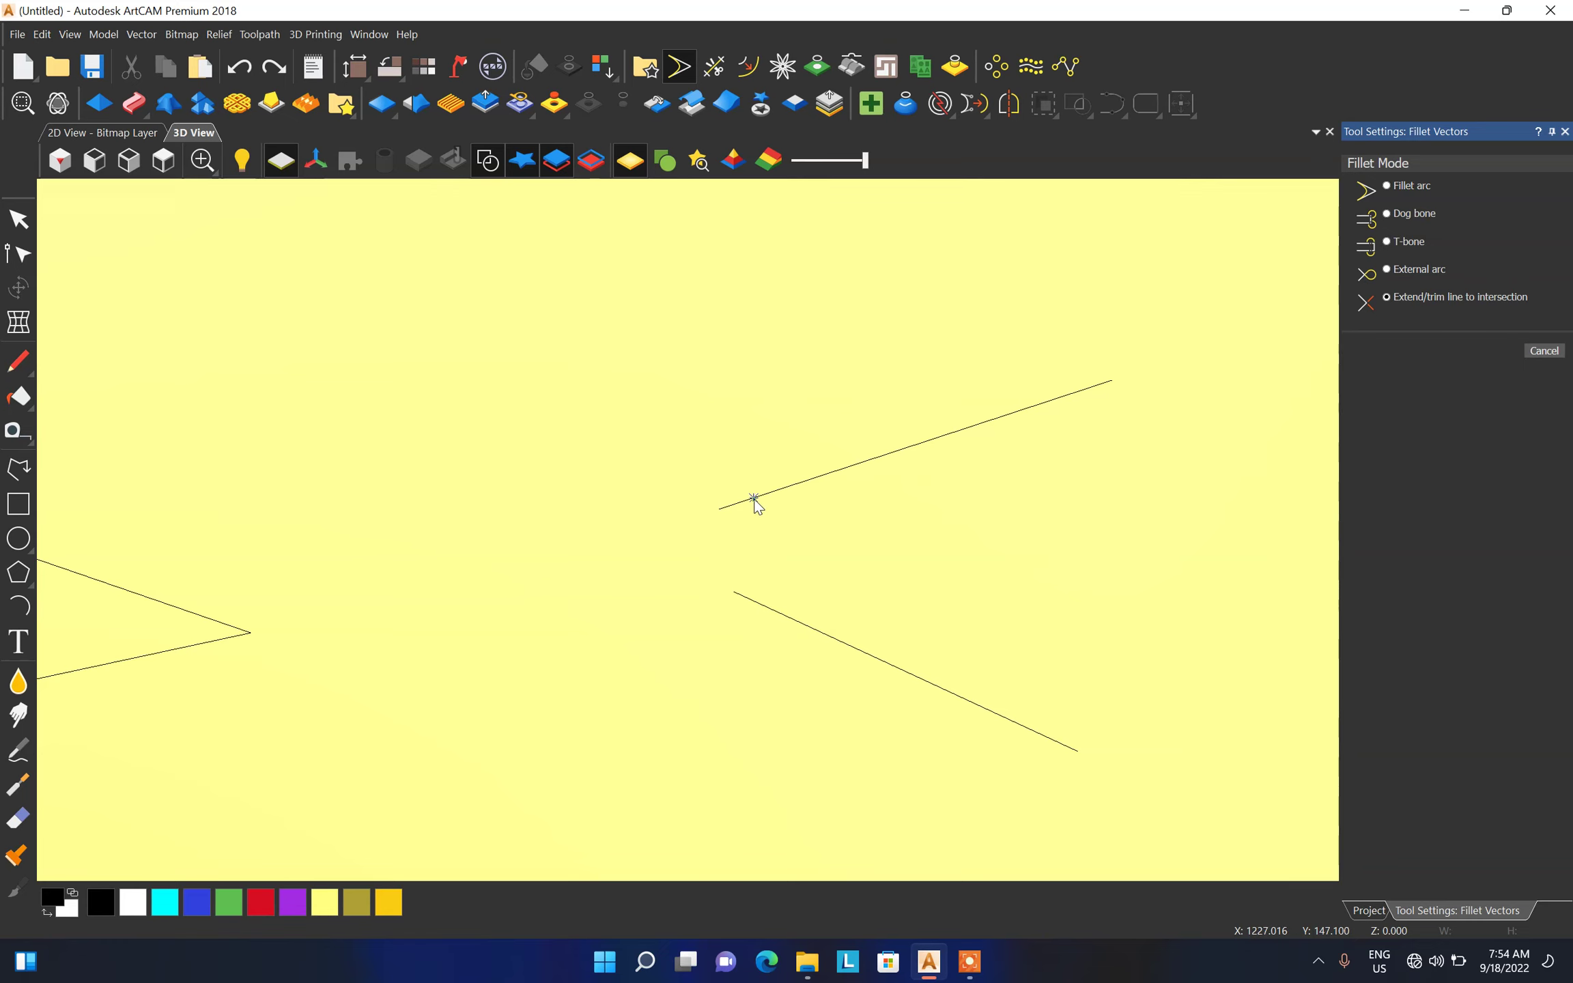
click(765, 608)
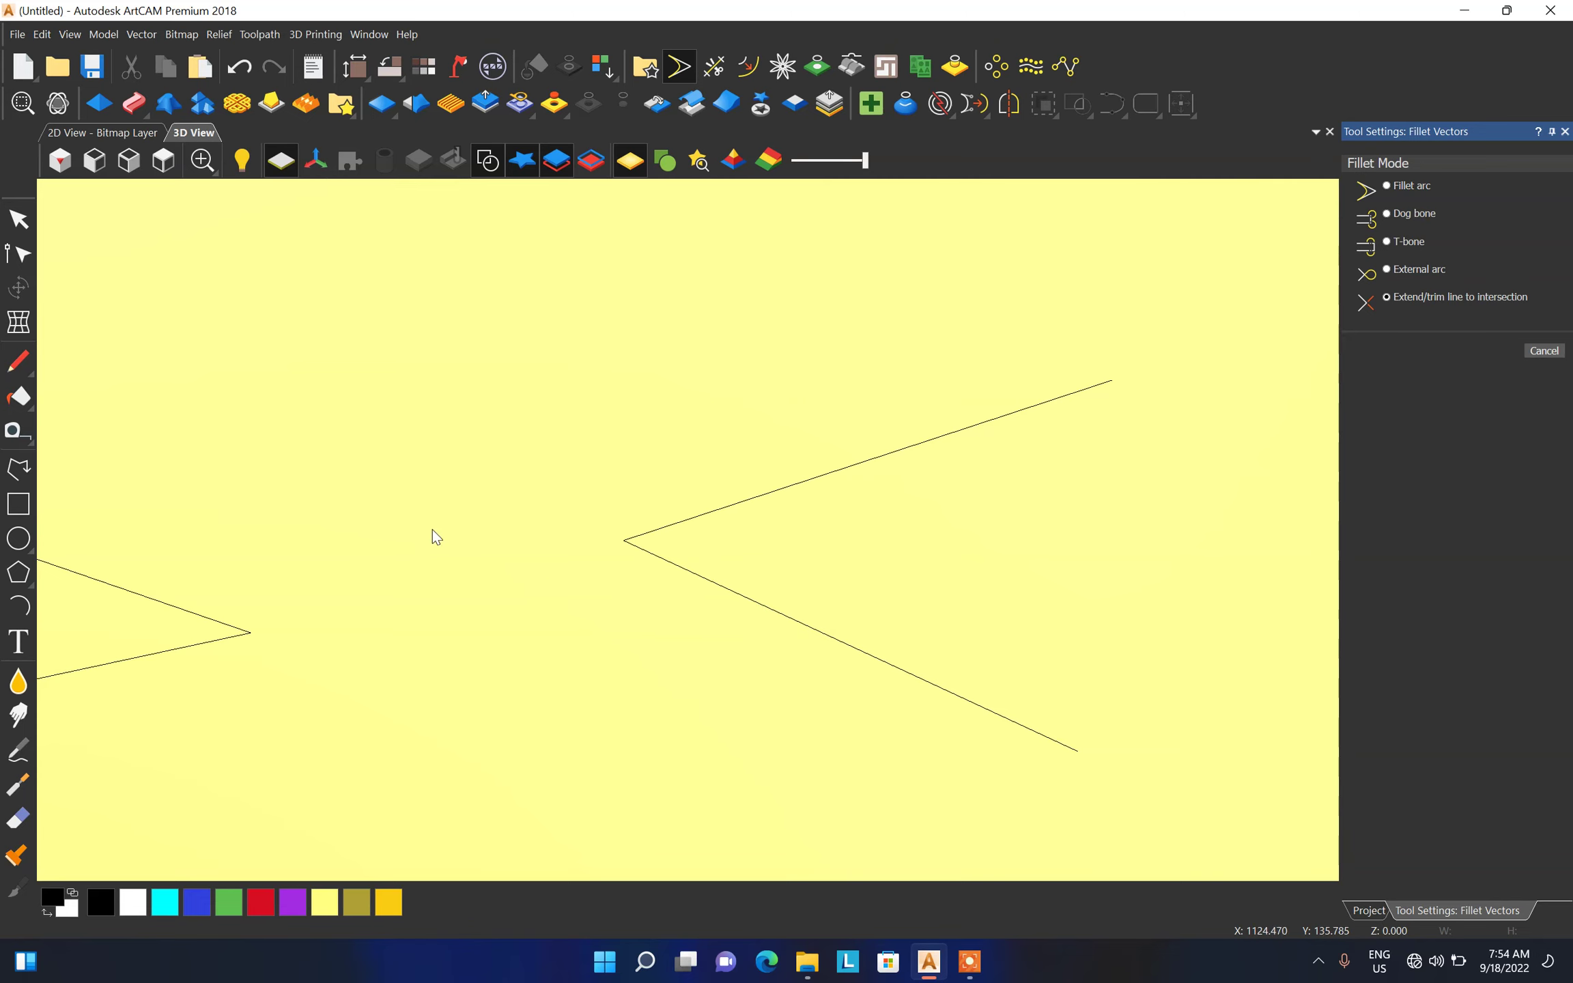
Trim the two crossing lines at their intersection, keeping the upper-left and lower-left segments as a corner
scroll(193, 516, down, 3)
scroll(379, 477, up, 5)
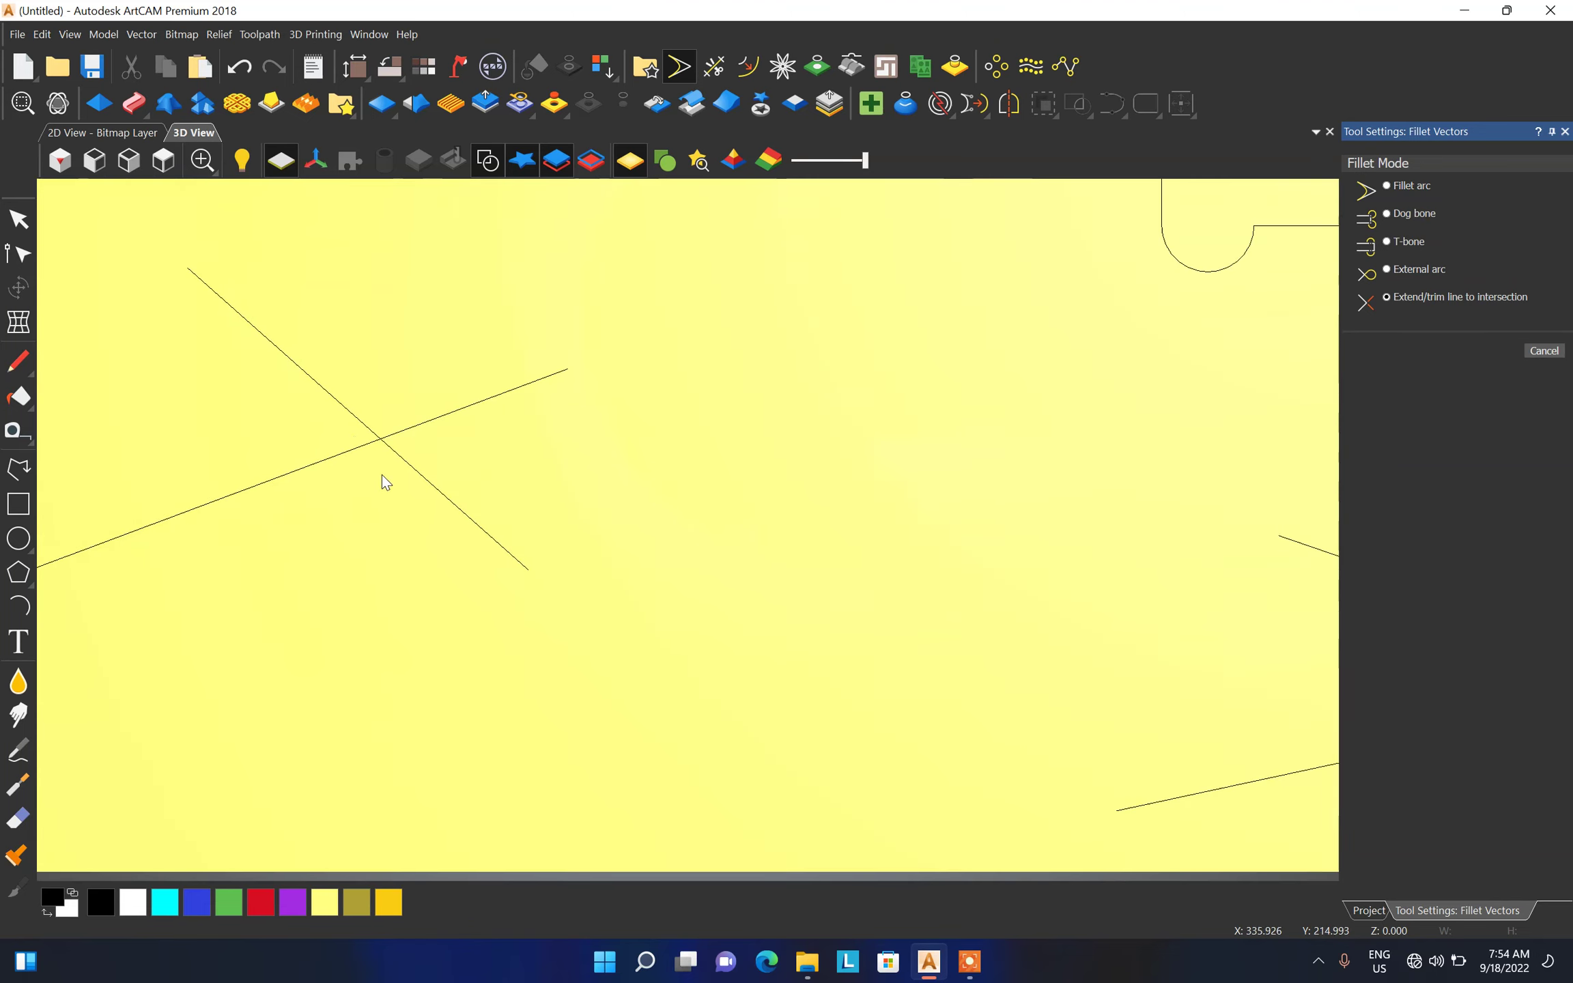
click(316, 383)
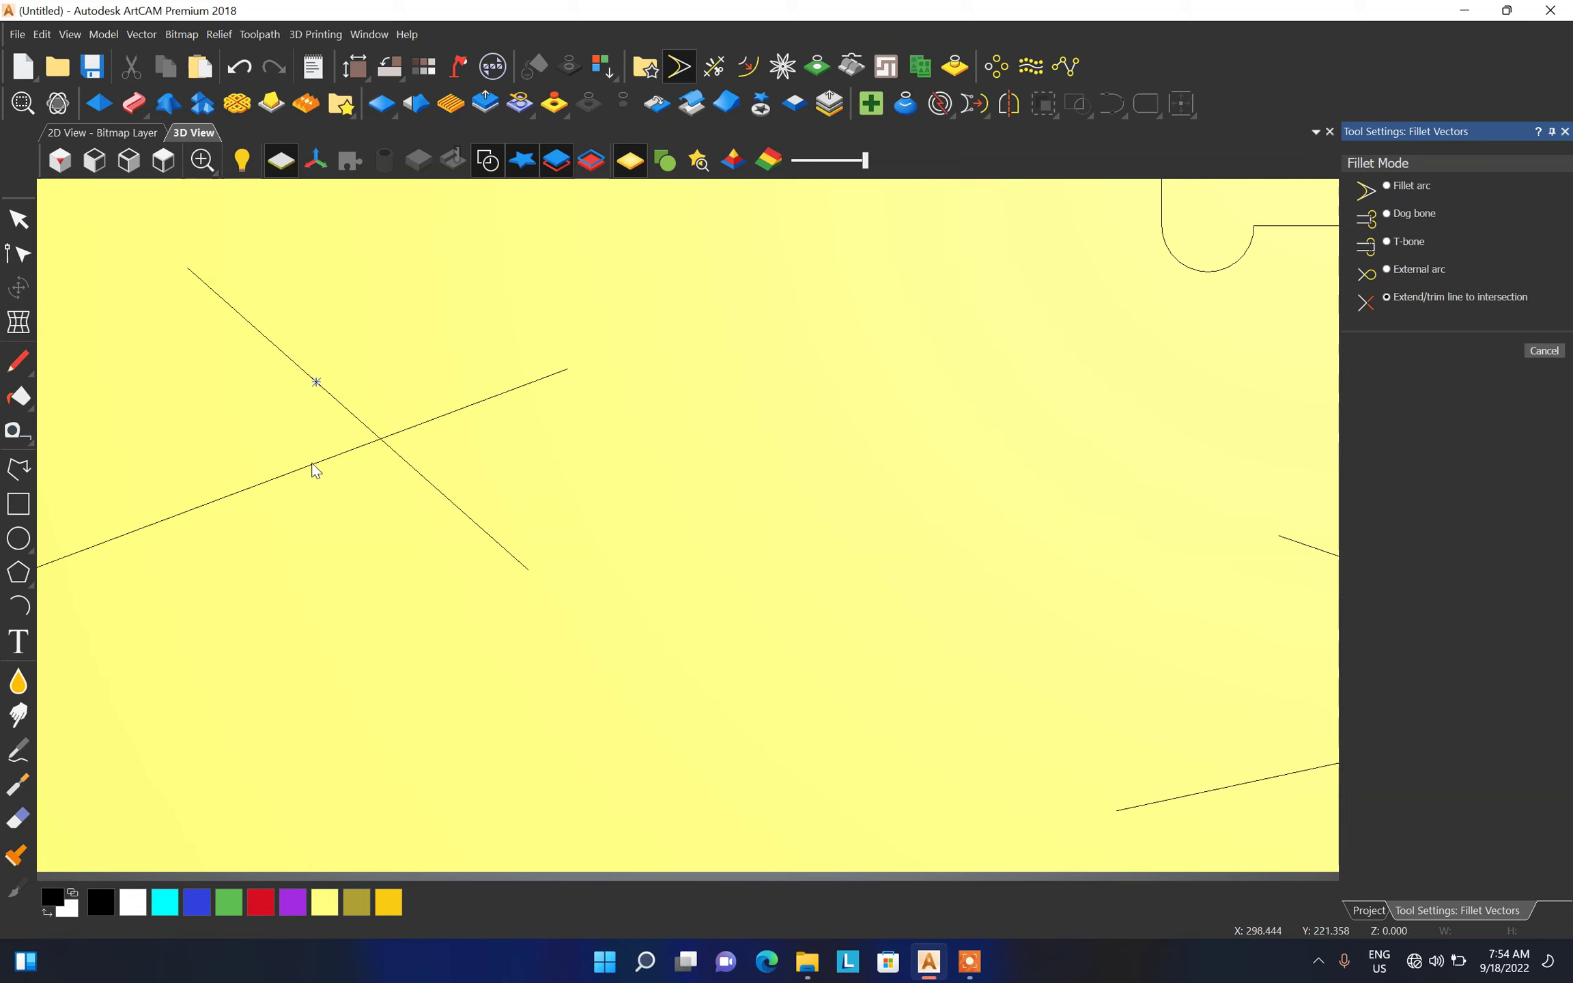
click(312, 464)
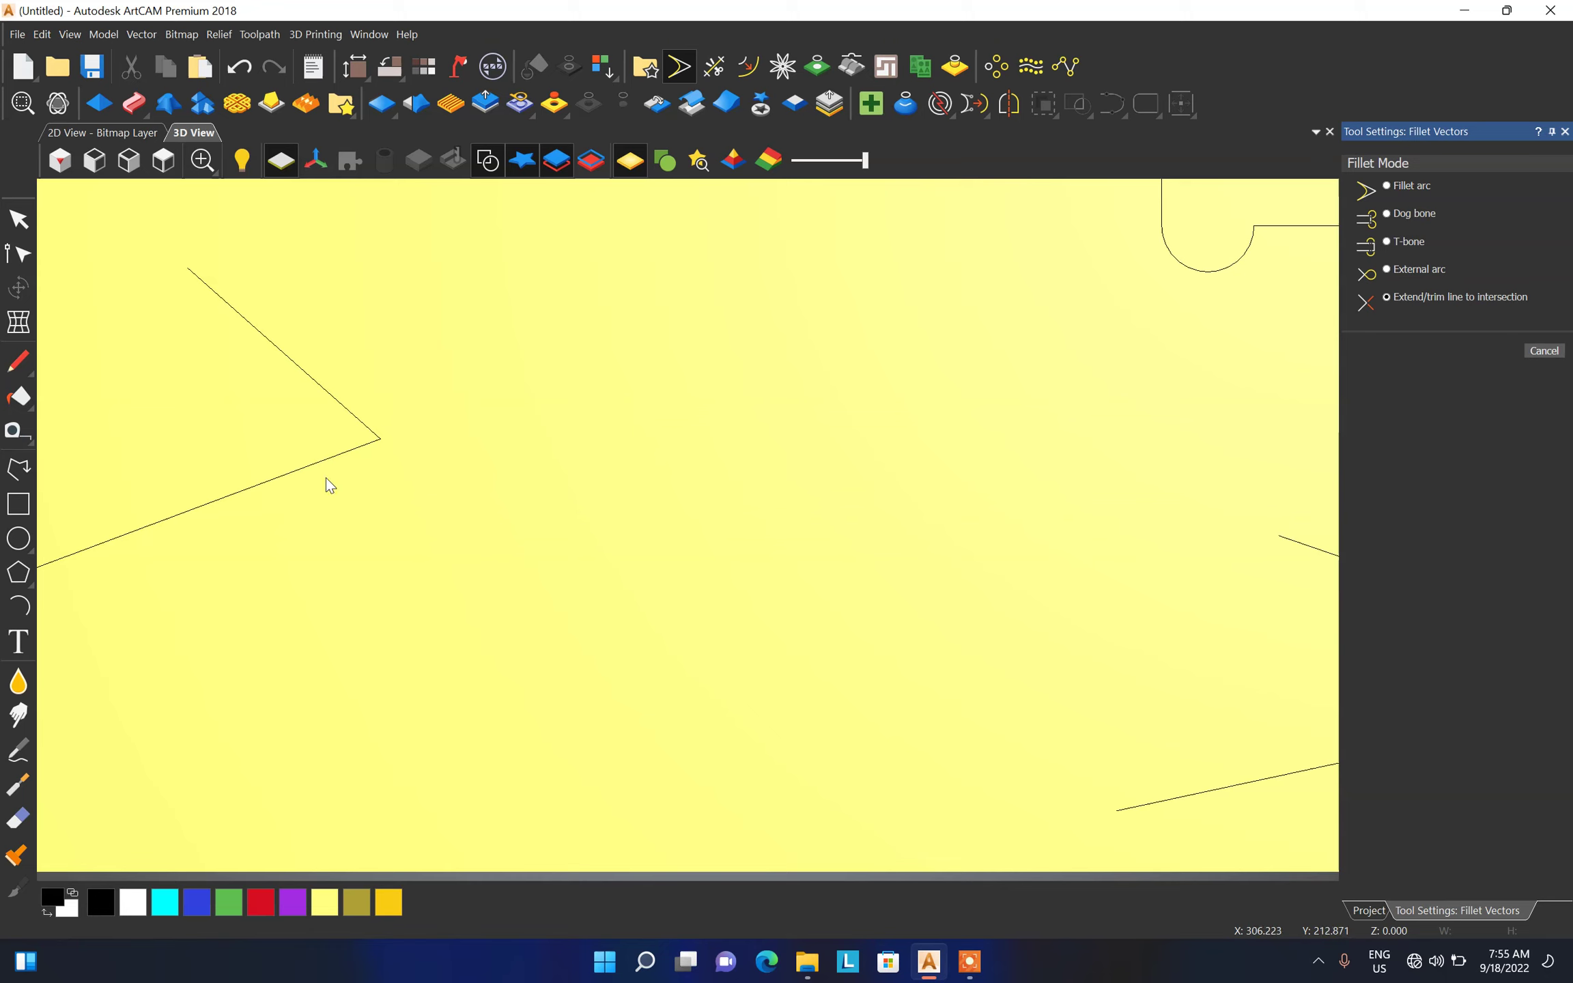